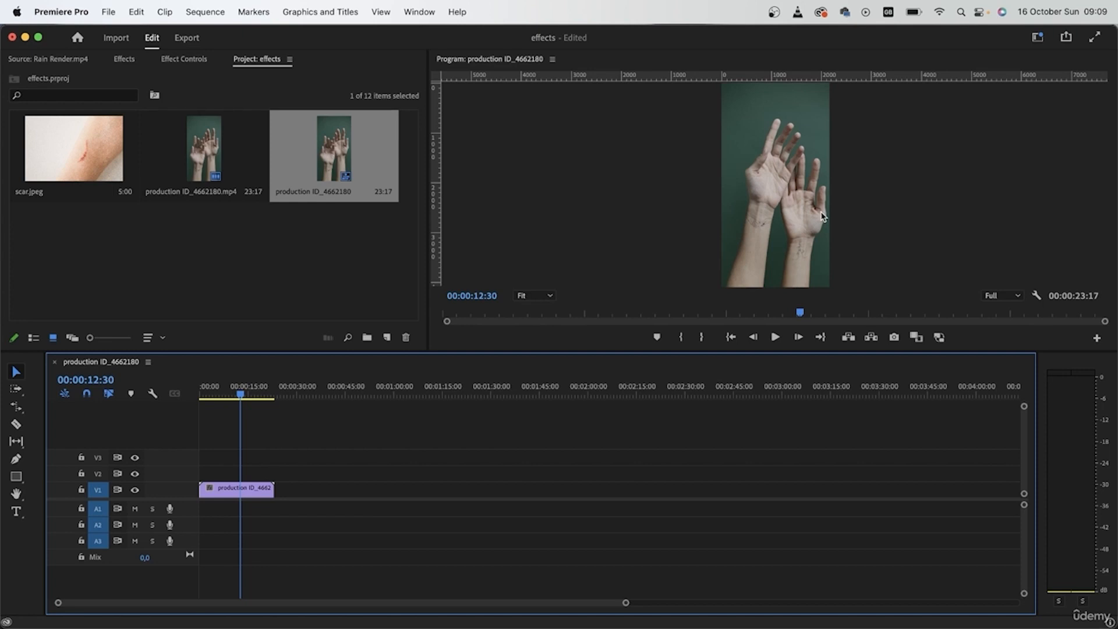
- Cut the hands clip on track V1 and remove the unwanted footage, keeping a segment of 00:00:05:40 at the sequence start
click(199, 399)
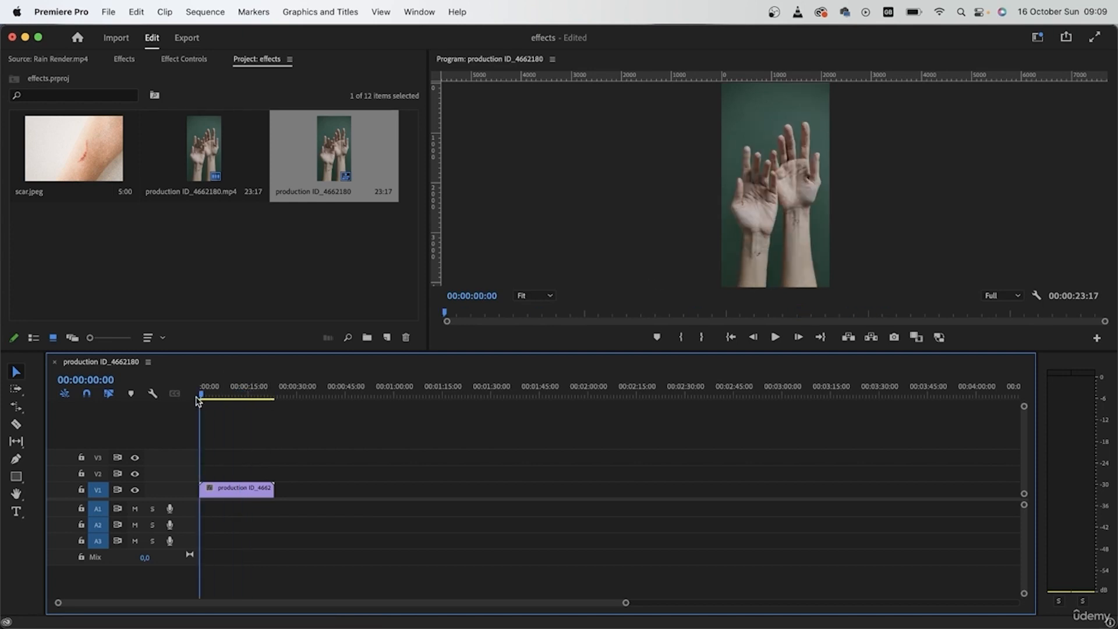
drag(198, 402, 248, 403)
key(super+k)
click(216, 492)
key(Delete)
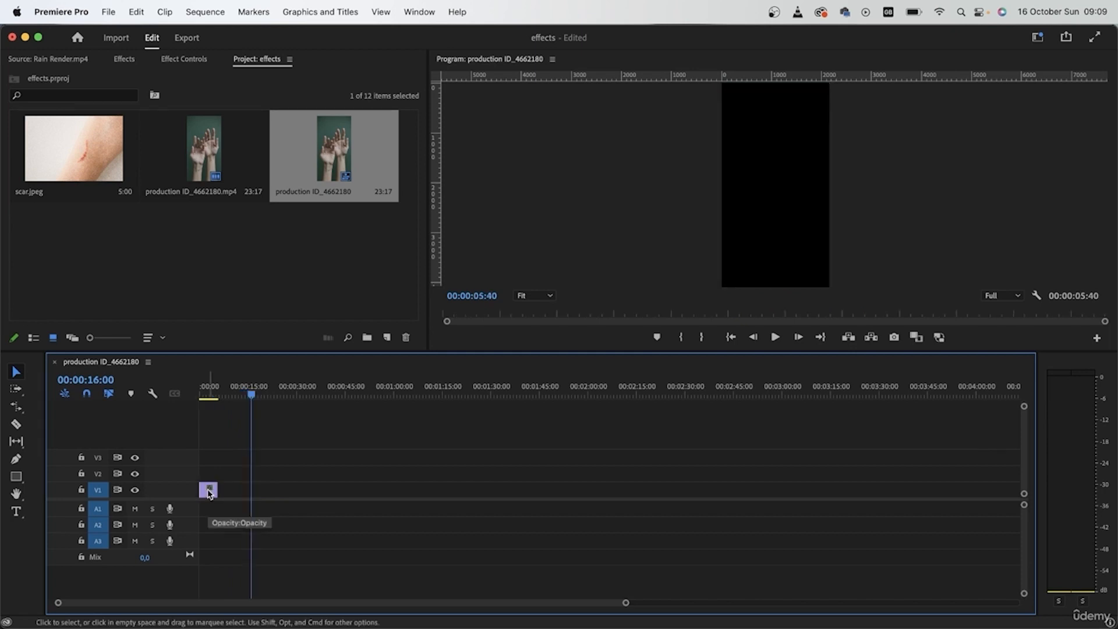
- Duplicate the trimmed hands clip onto track V2 directly above the original and return the playhead to the start
drag(211, 490, 212, 473)
drag(215, 392, 169, 383)
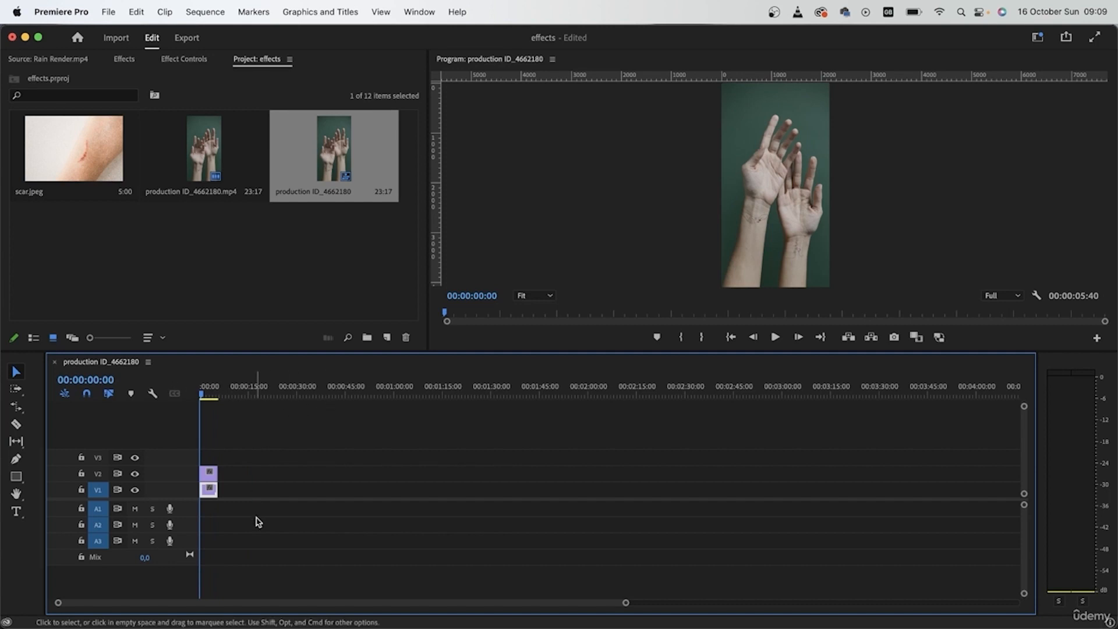
scroll(269, 509, up, 3)
scroll(269, 506, up, 3)
scroll(270, 506, left, 5)
scroll(225, 467, up, 5)
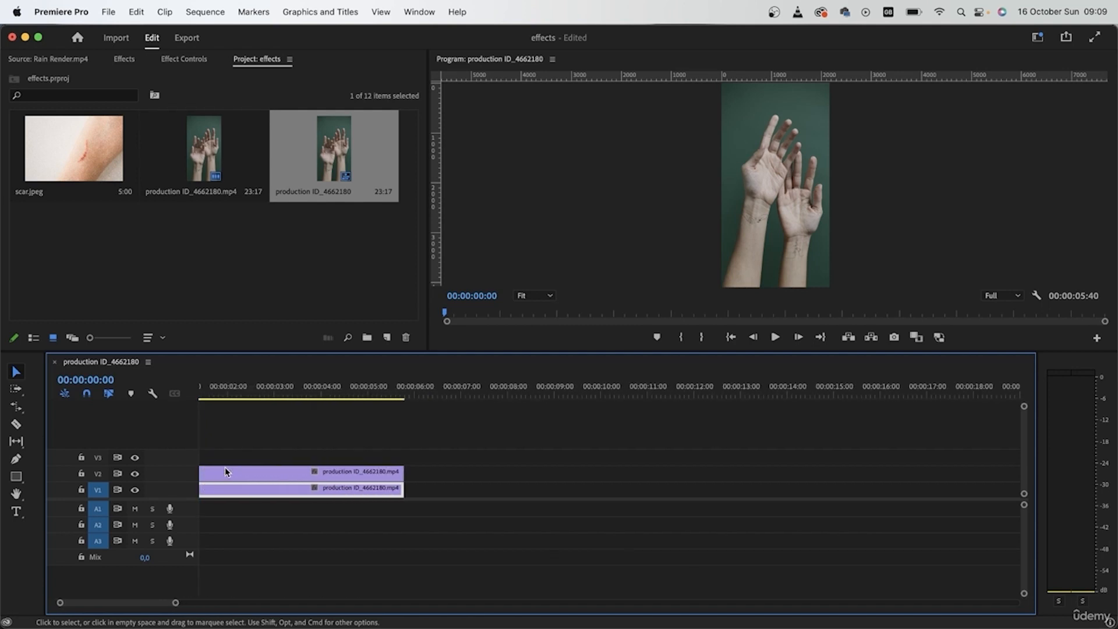
scroll(225, 467, left, 2)
- Lock track V1 and place scar.jpeg on track V3 at the start of the sequence
click(81, 491)
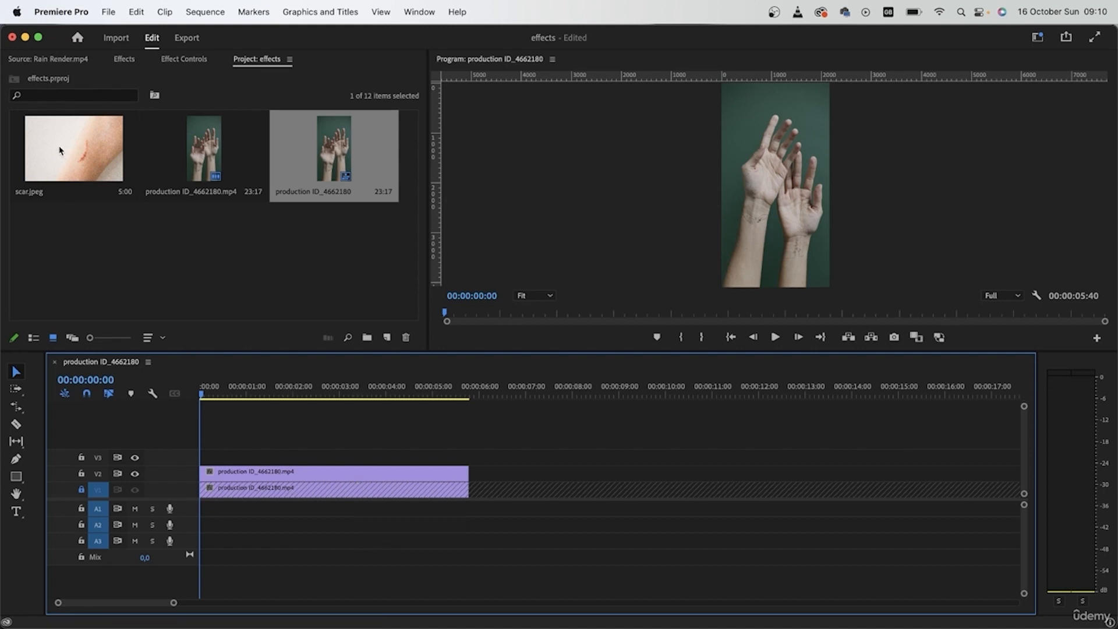
drag(56, 156, 186, 450)
click(347, 452)
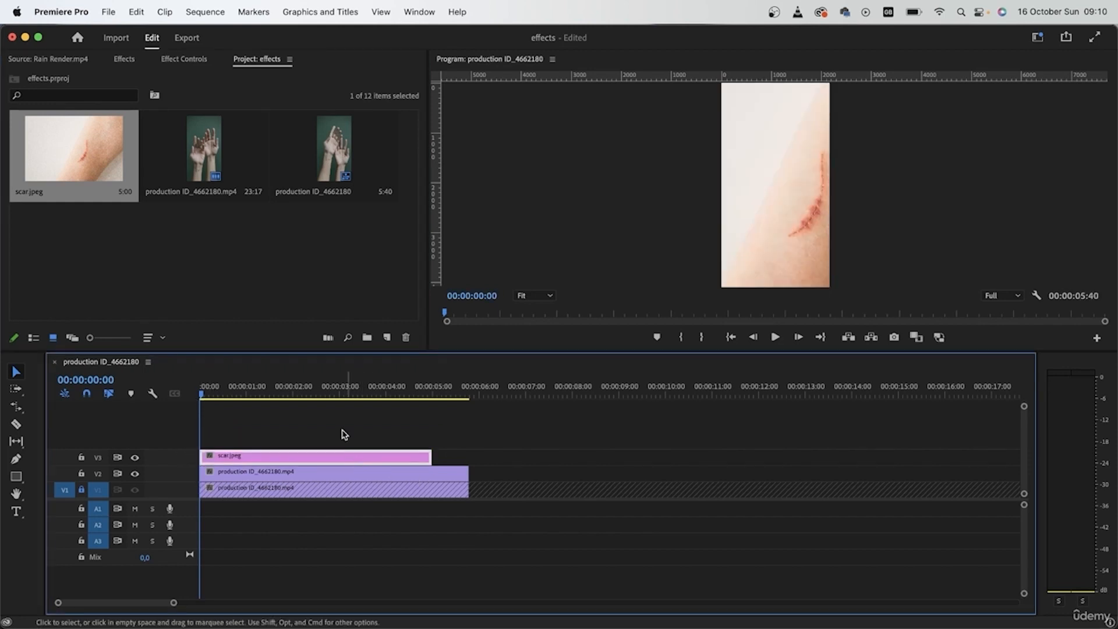
- Scale the scar image to 24 and position it over the left forearm at about 394.5, 3136.8
click(184, 59)
drag(116, 139, 94, 139)
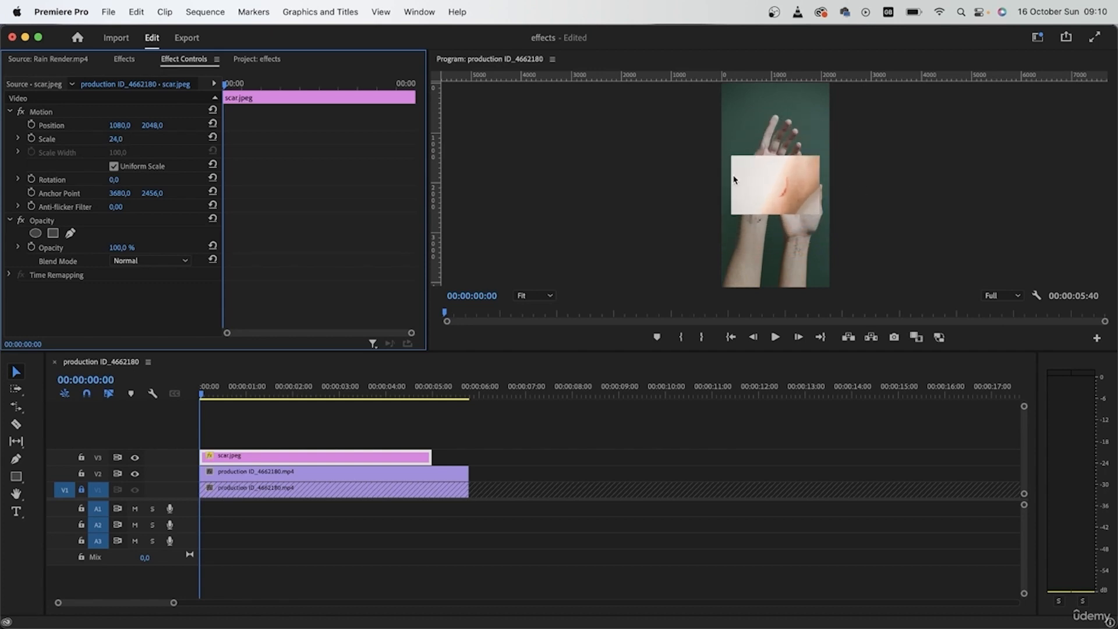
click(41, 113)
drag(794, 186, 770, 244)
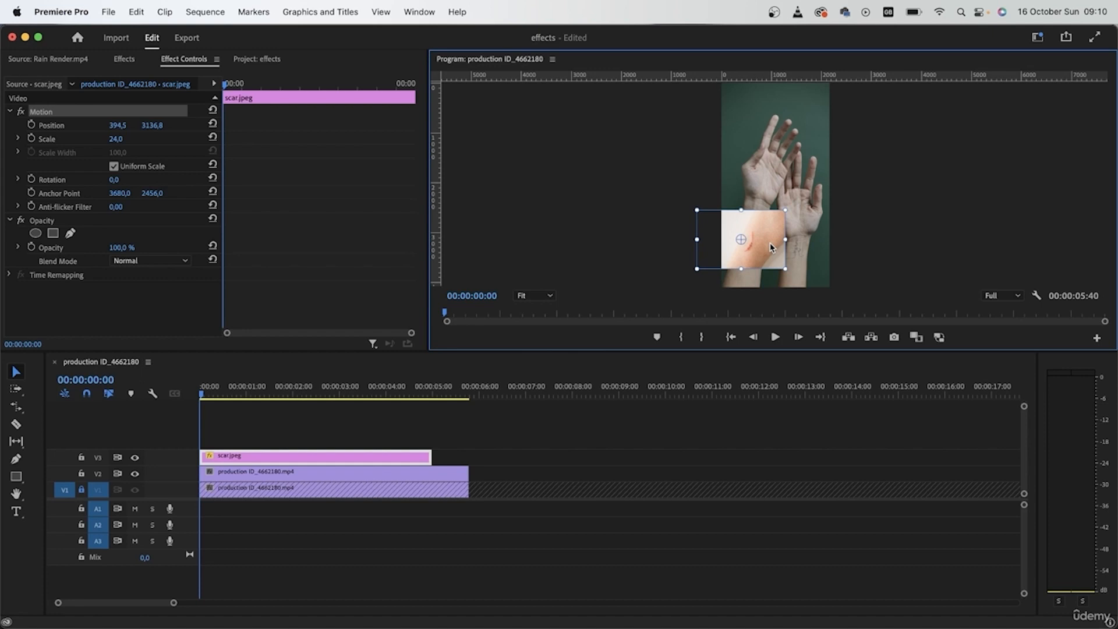
- Draw a closed freeform opacity mask around the scar on the image, cutting away the surrounding background
click(70, 233)
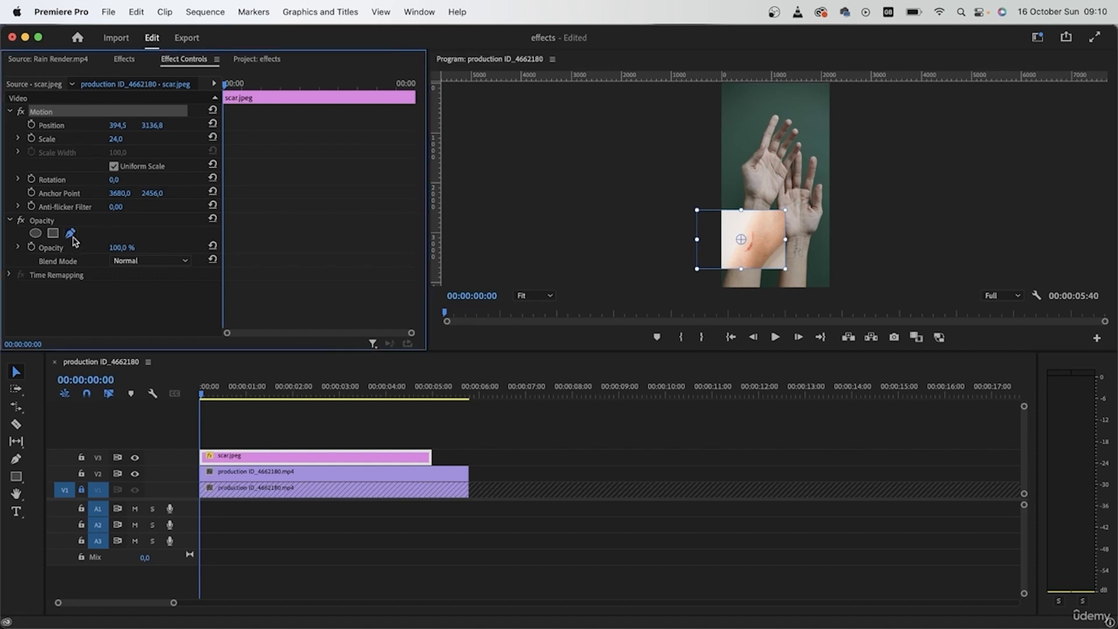
click(755, 225)
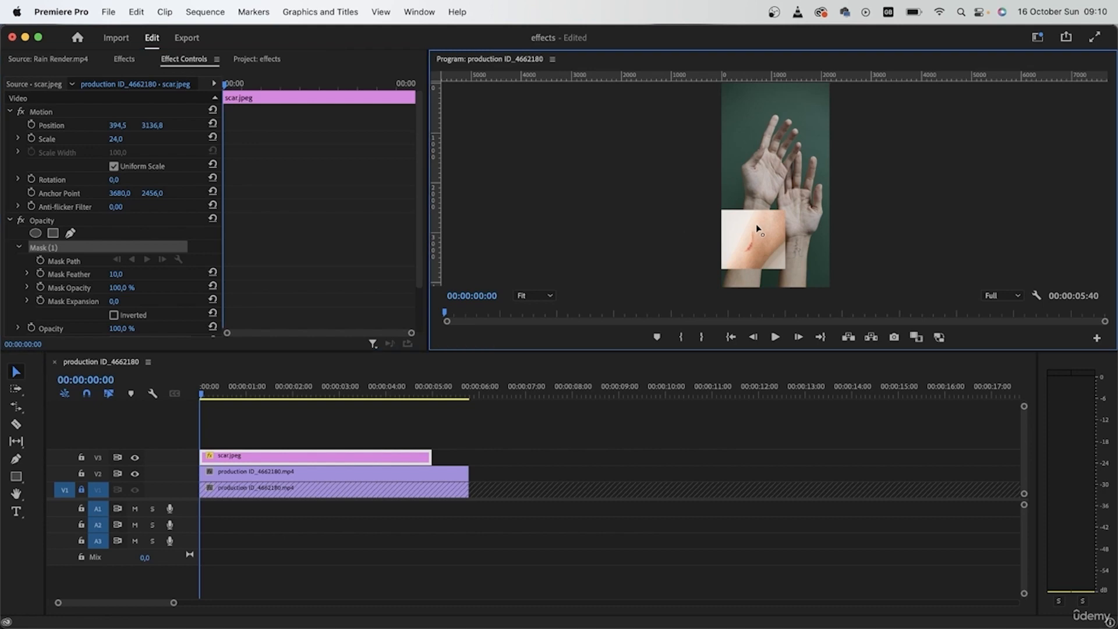
click(765, 243)
click(760, 259)
click(739, 258)
click(739, 232)
click(739, 233)
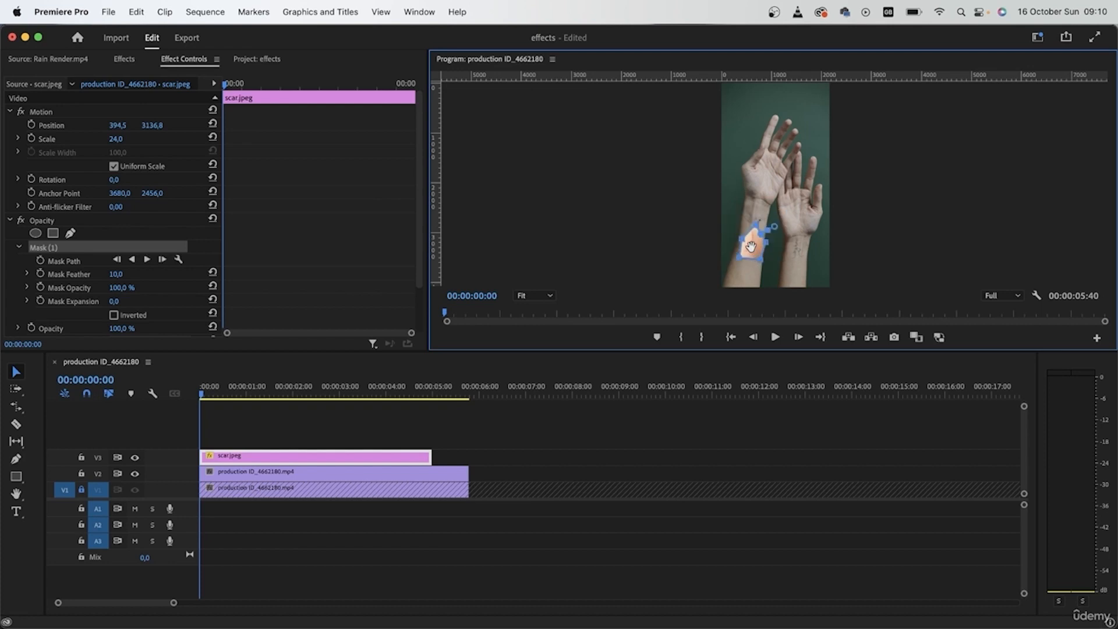
- Tighten the mask around the scar by moving its upper, right, lower-right and left points inward
scroll(768, 256, up, 6)
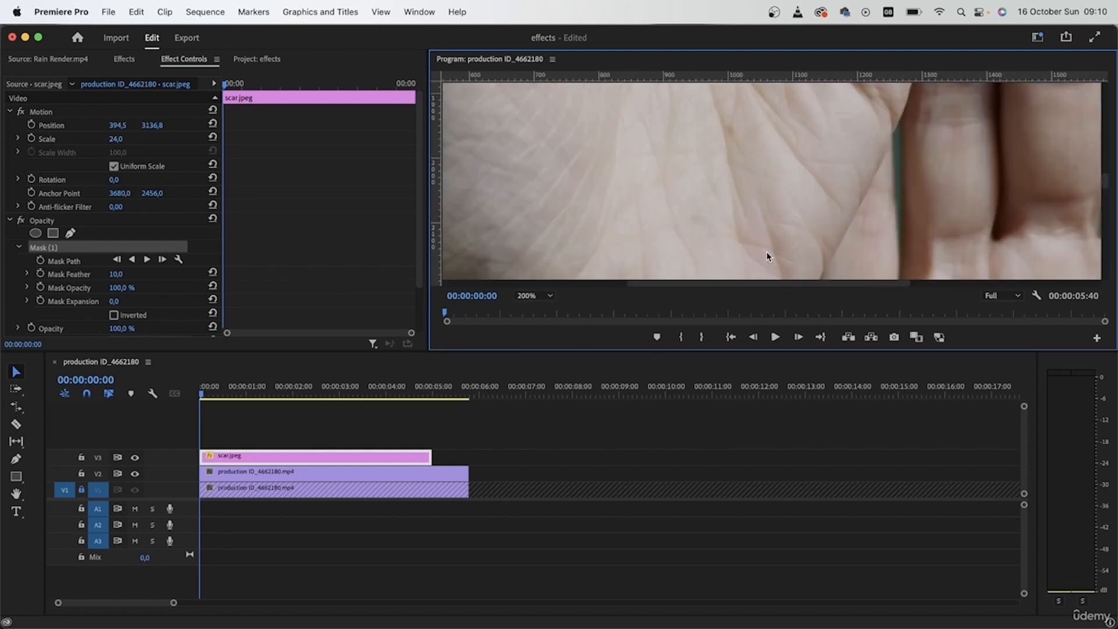
drag(1106, 183, 1097, 233)
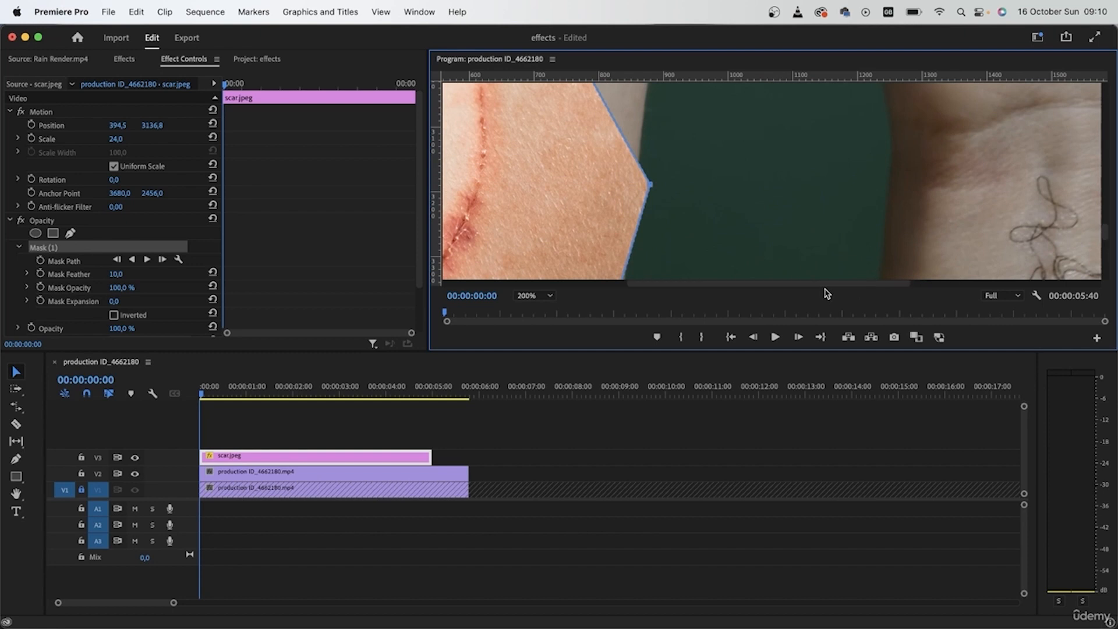
drag(830, 285, 759, 285)
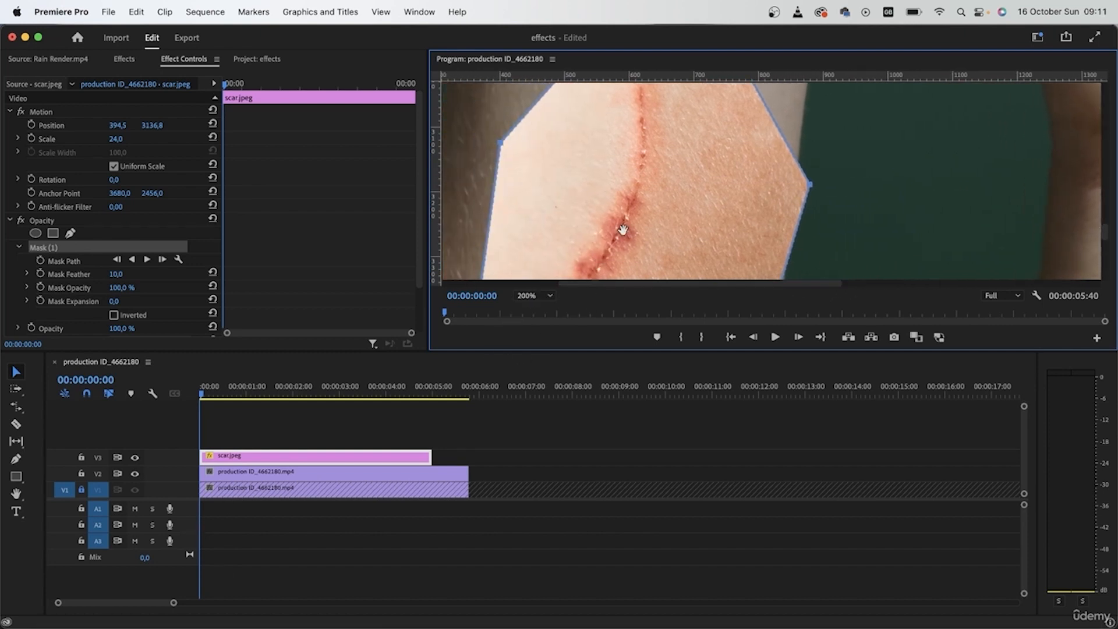
key(super+minus)
key(super+minus)
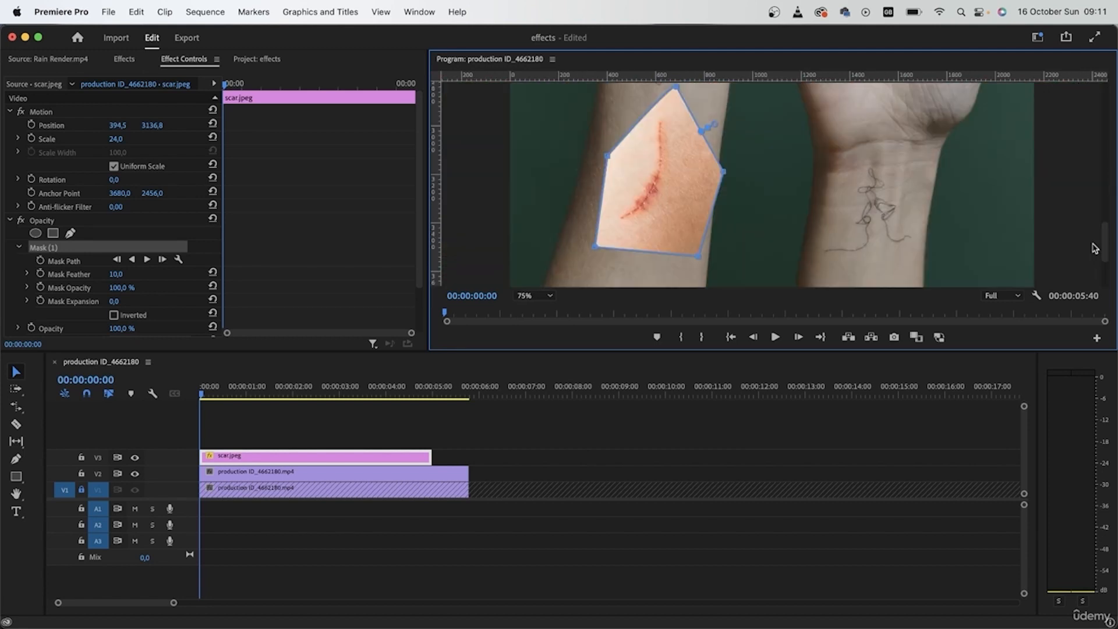
drag(714, 165, 708, 163)
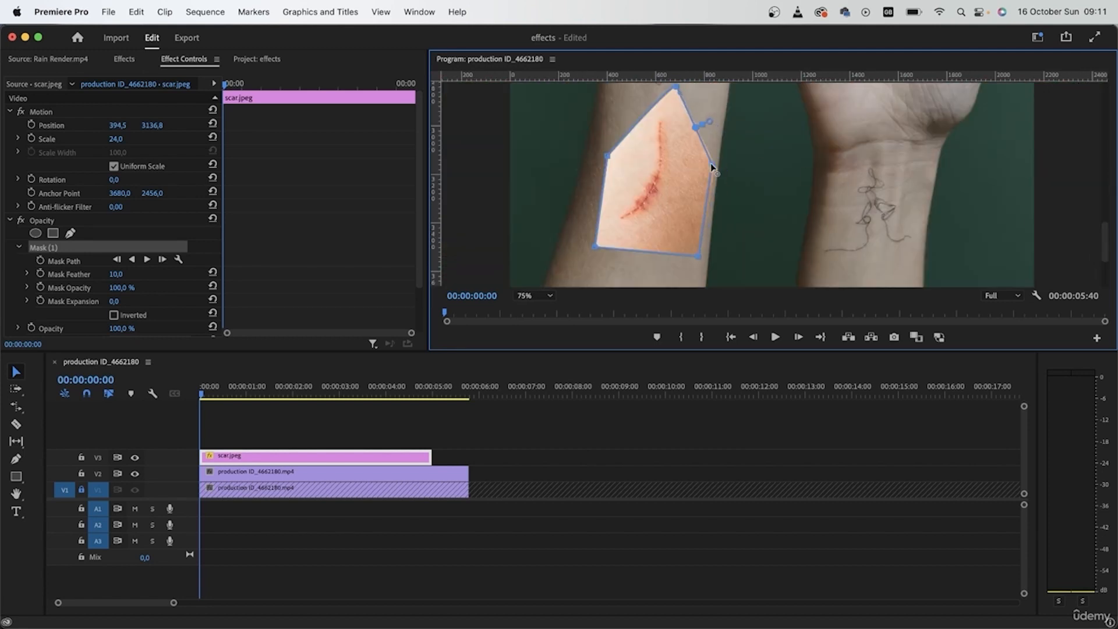
drag(675, 88, 660, 95)
drag(699, 256, 678, 220)
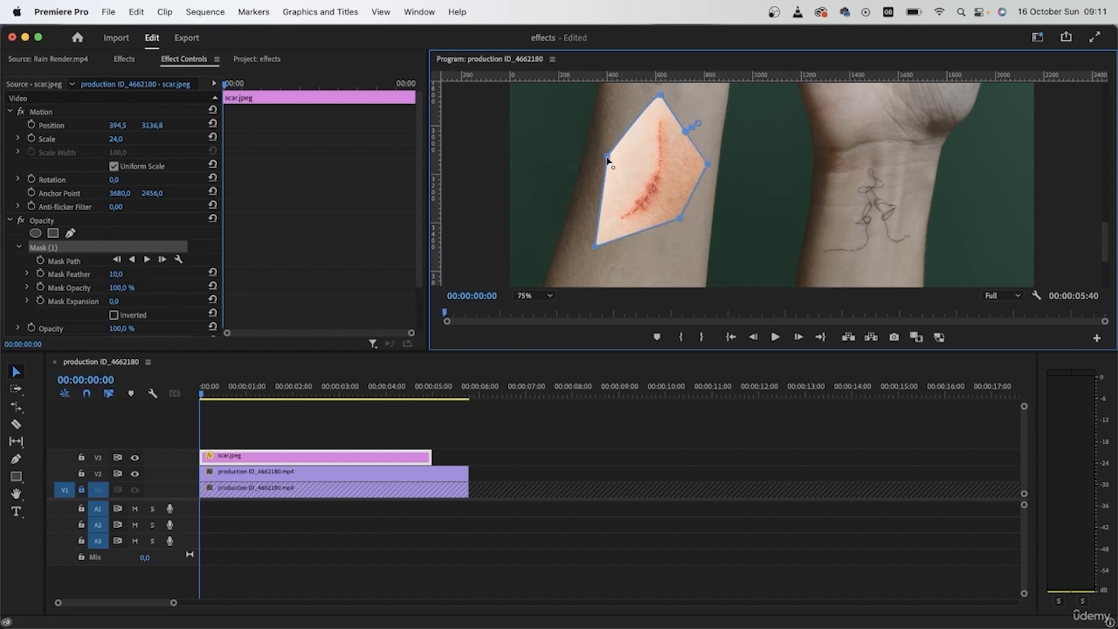
drag(607, 156, 621, 165)
- Set the scar mask's expansion to -25 and its feather to 335
drag(114, 302, 100, 302)
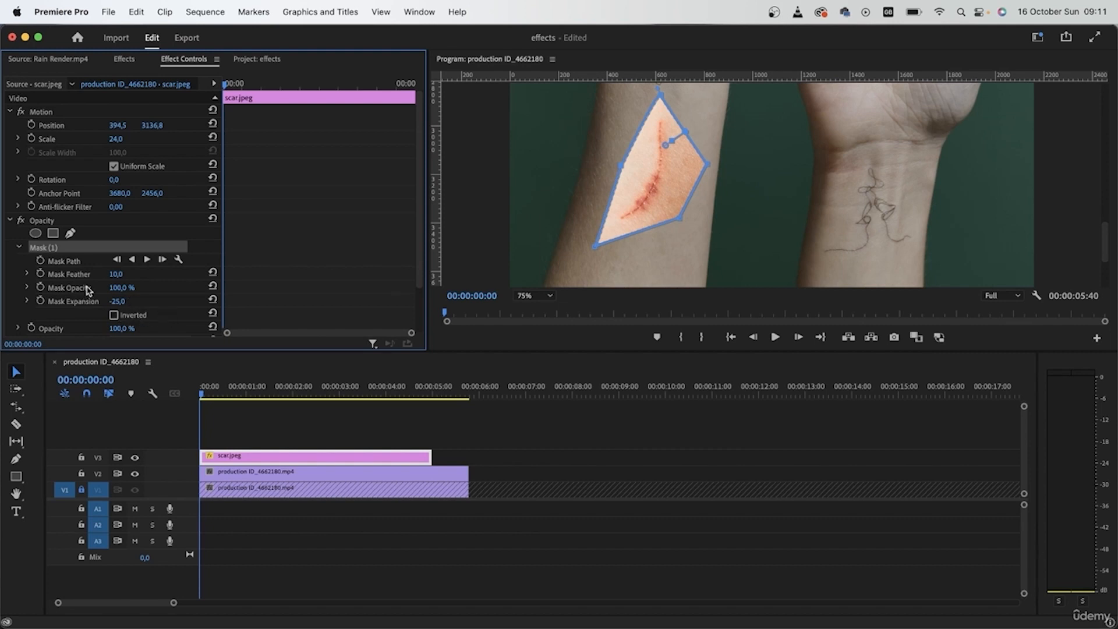
drag(116, 274, 282, 274)
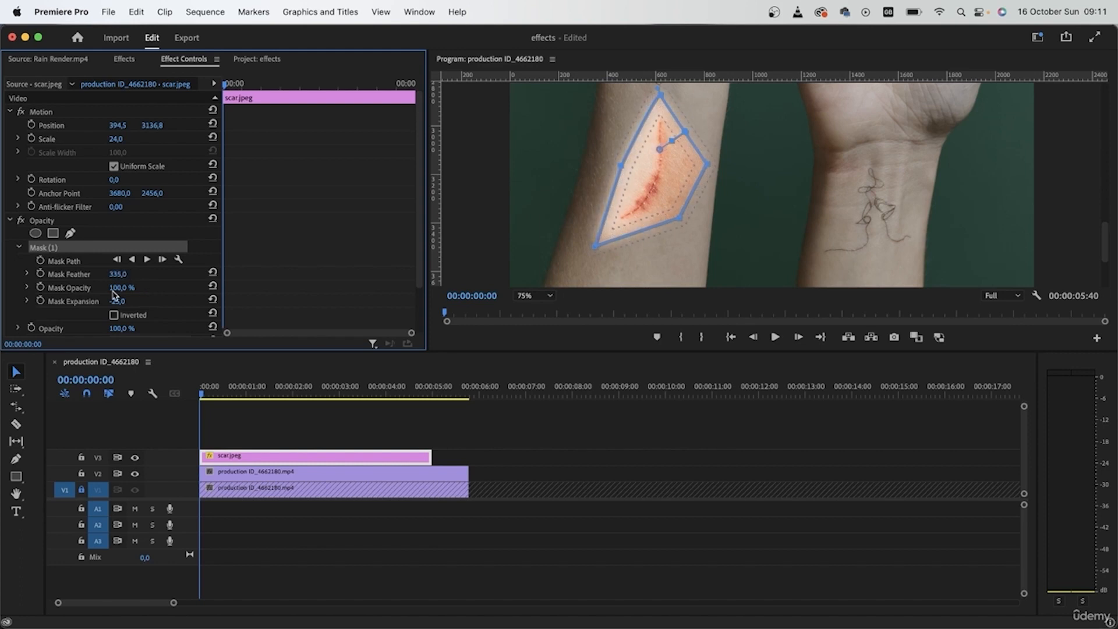
click(669, 440)
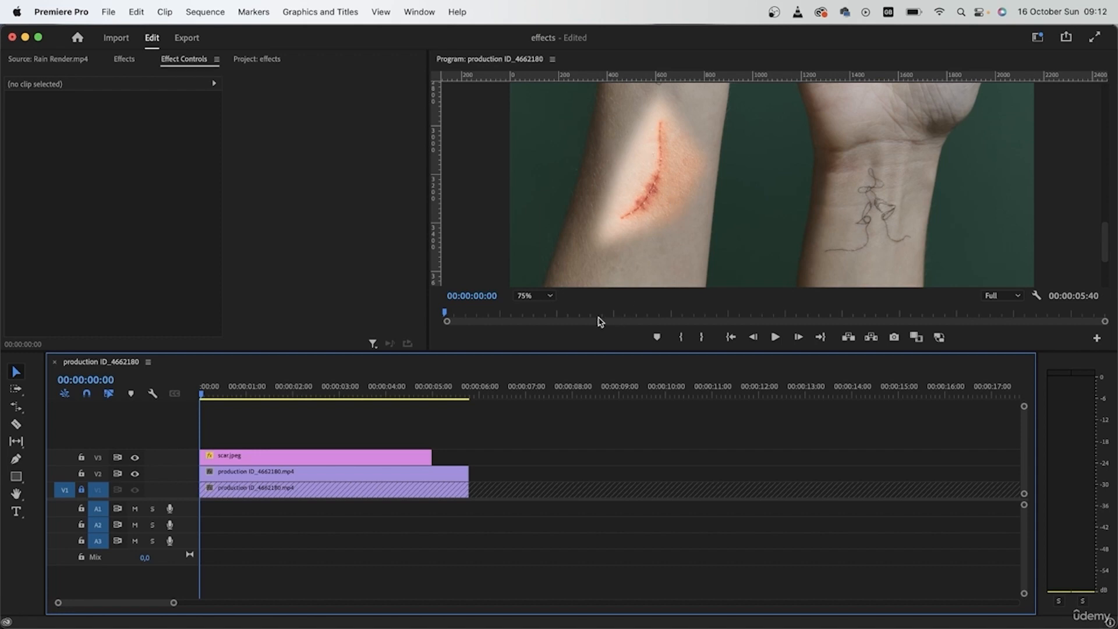
- Nest the scar.jpeg clip as a sequence named "scar" and apply the Horizontal Flip effect to it
click(353, 458)
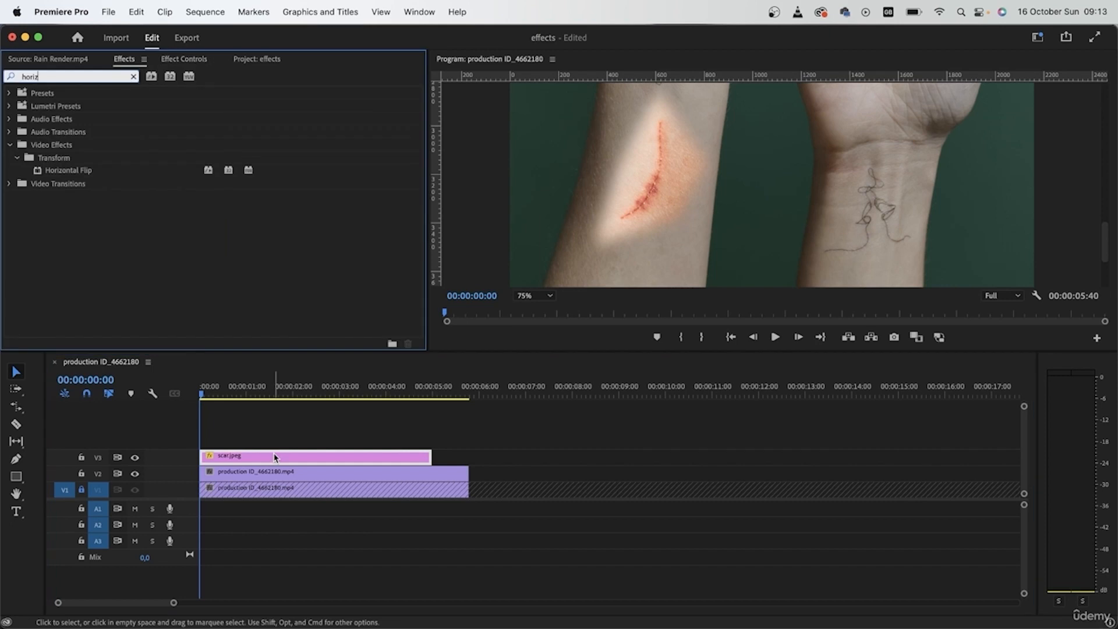
right_click(275, 457)
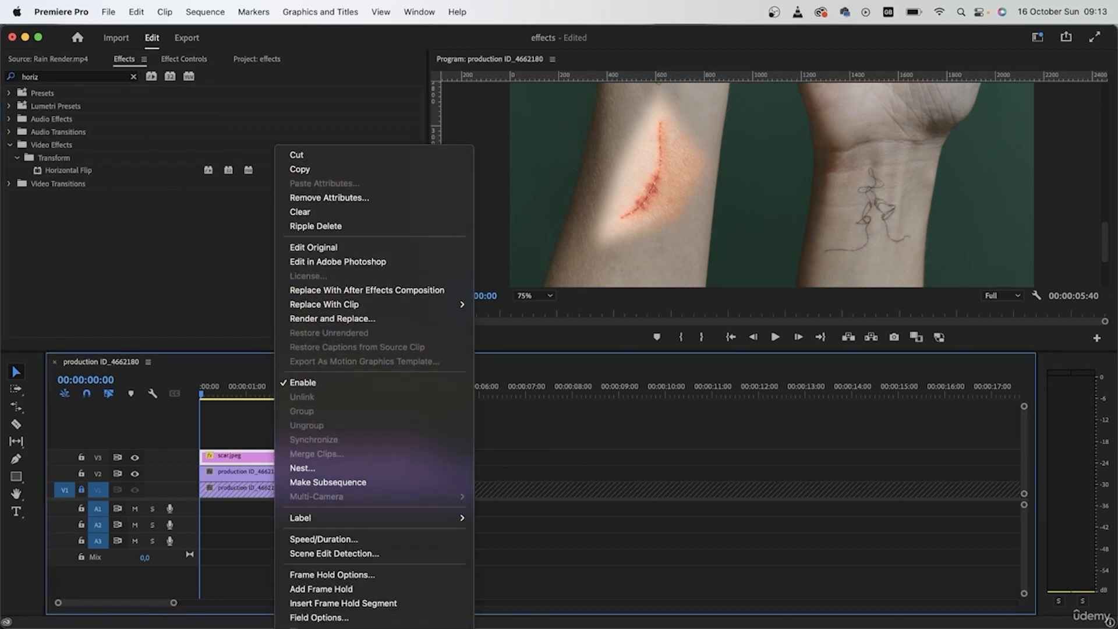
click(348, 340)
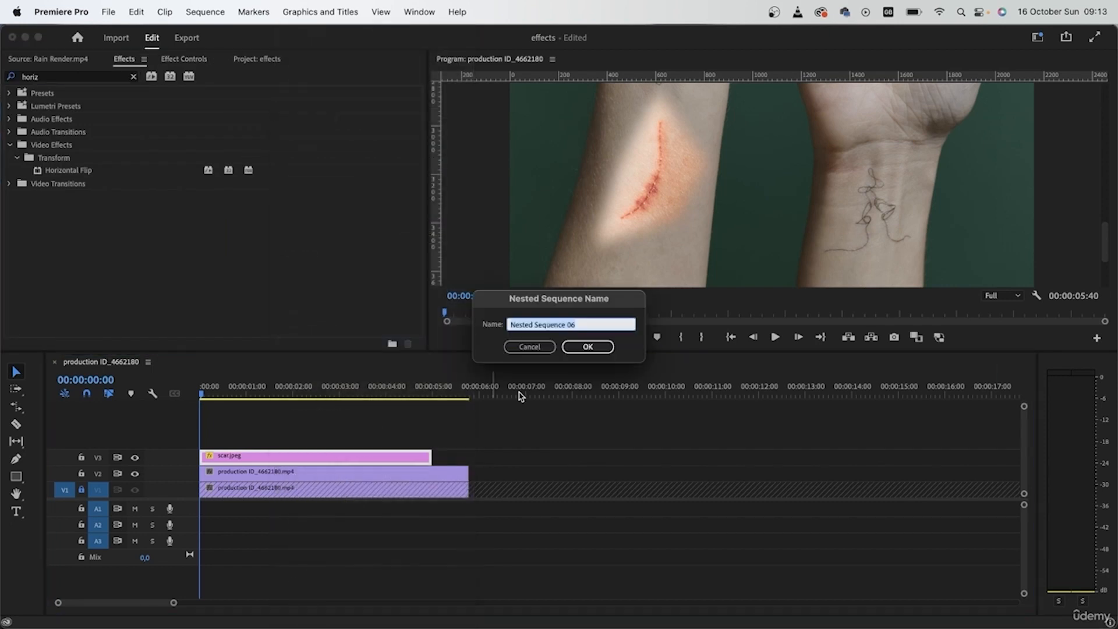
text(scar)
key(Return)
drag(95, 174, 302, 462)
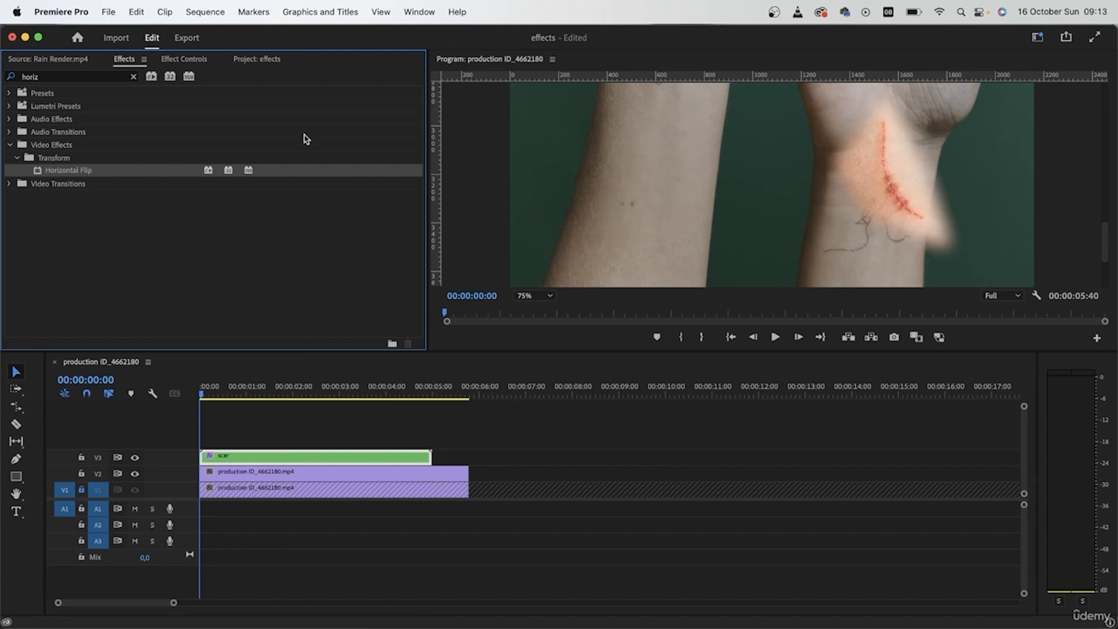
- Rotate the nested scar to 35° and reposition it over the left forearm at about 781.3, 2101.3
click(200, 61)
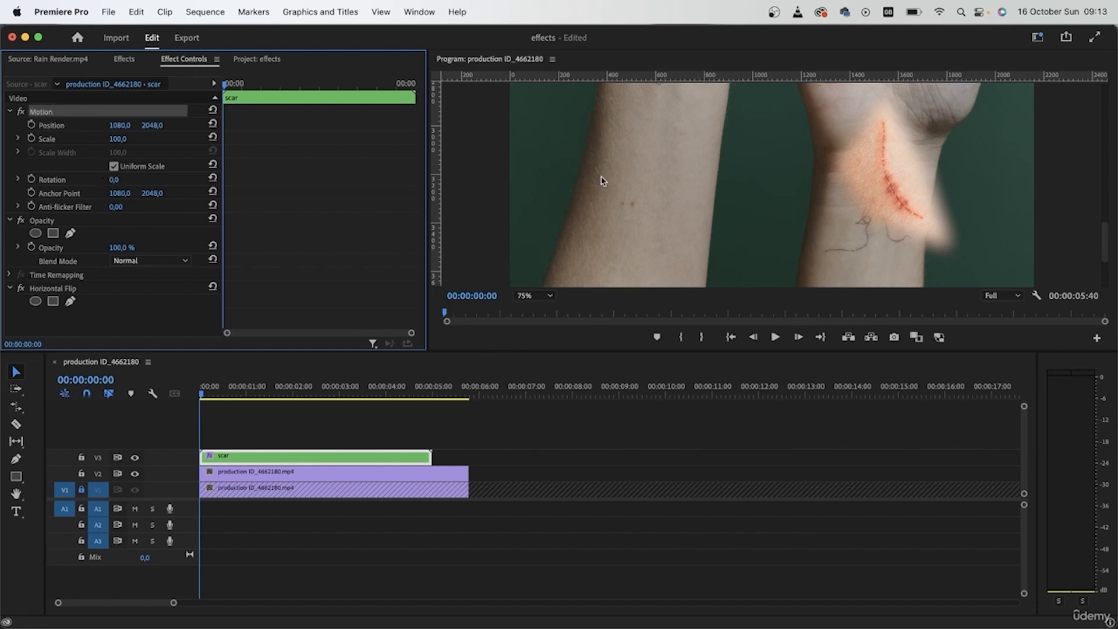
drag(914, 197, 661, 224)
drag(115, 181, 127, 180)
drag(521, 180, 587, 212)
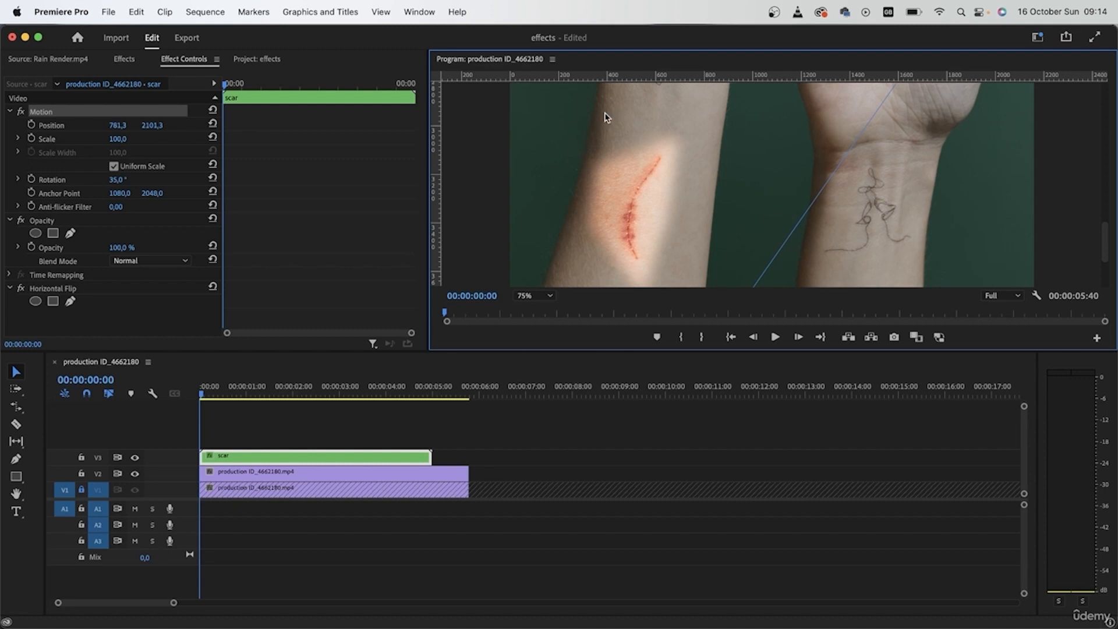
click(416, 553)
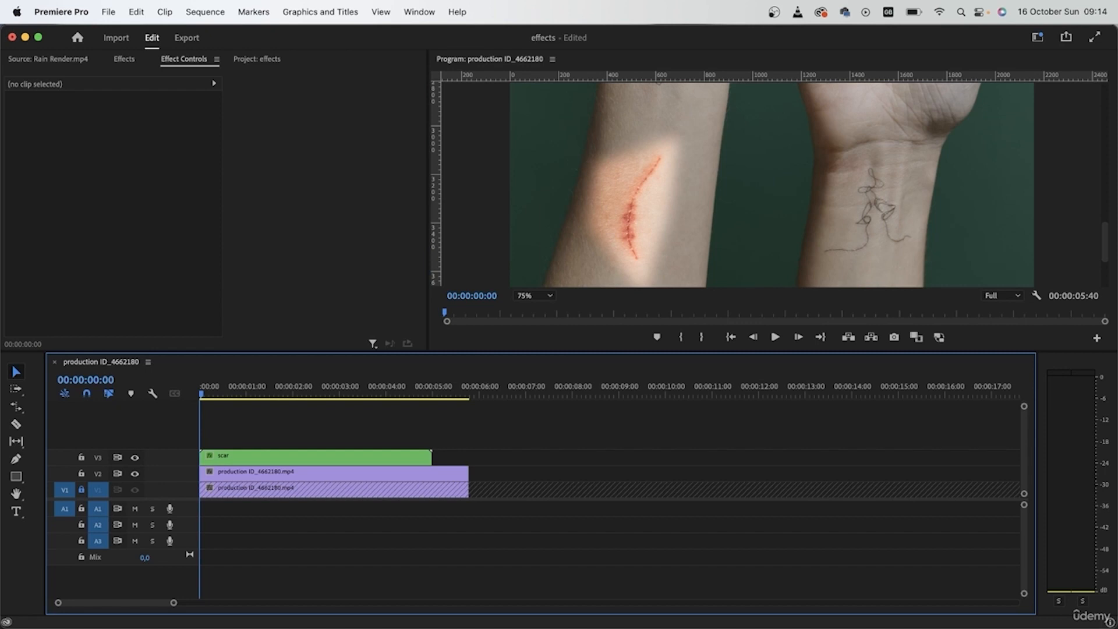
- Switch to the Lumetri workspace and select the nested scar clip on track V3, with the scar in view
click(1036, 41)
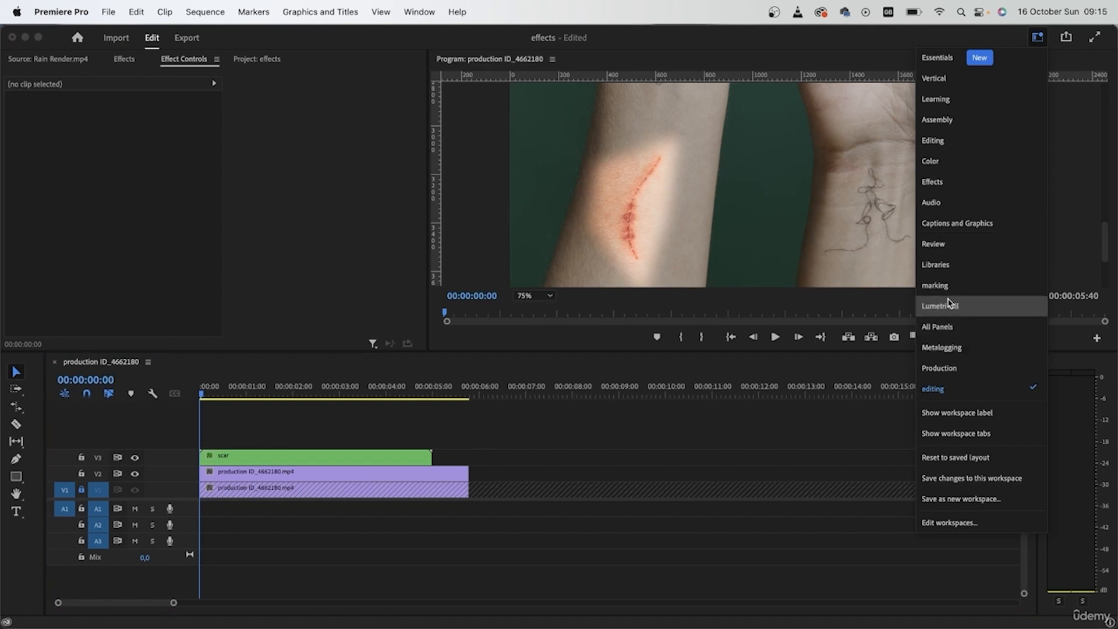
click(963, 302)
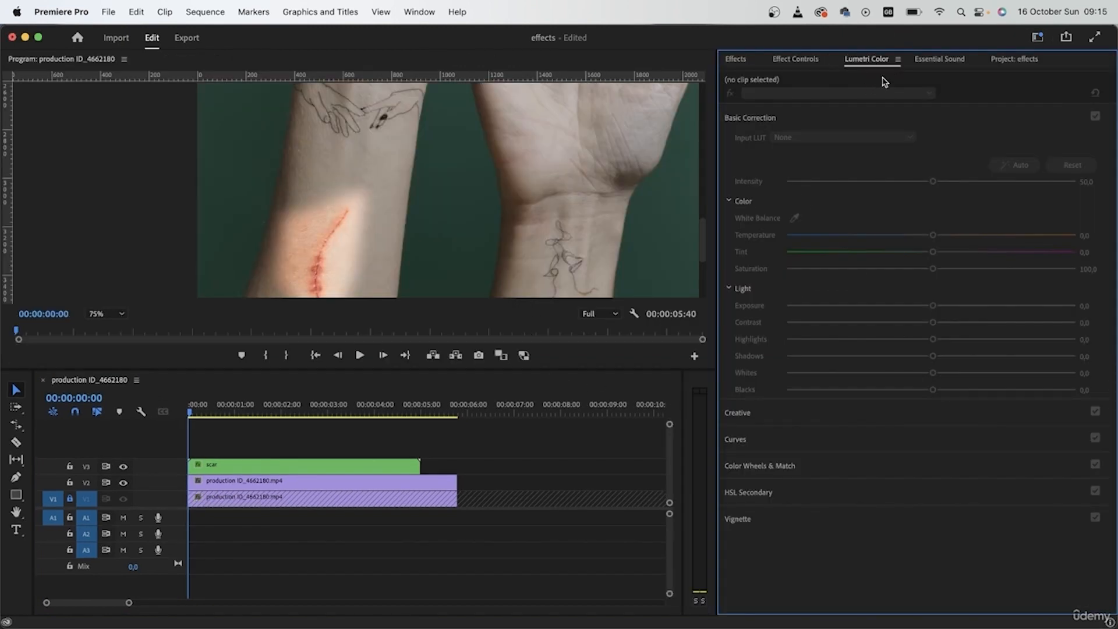
click(372, 472)
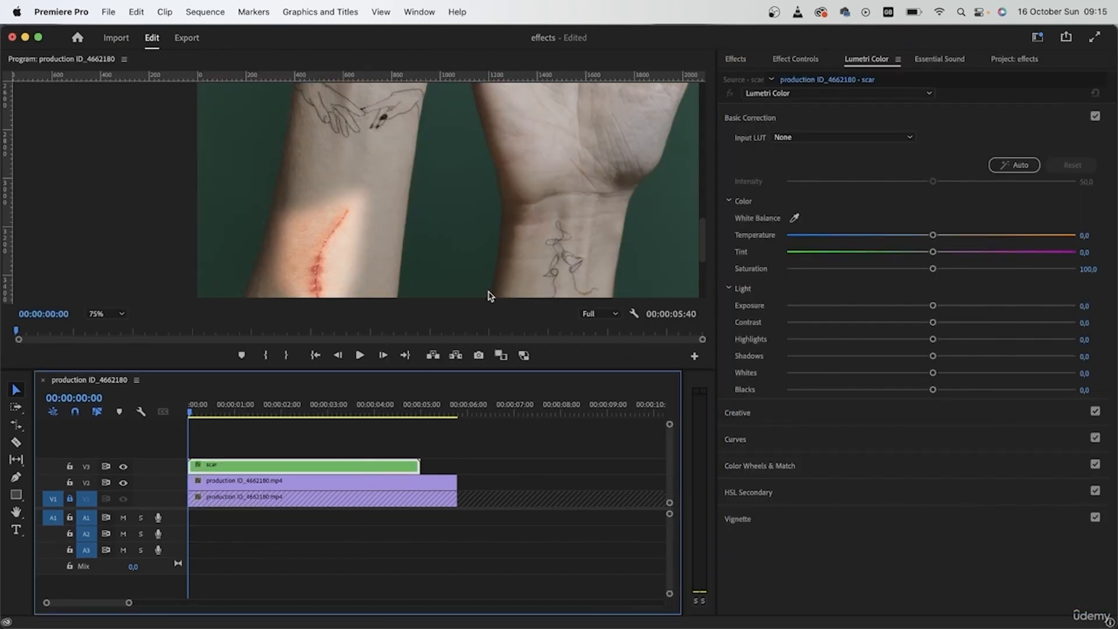
drag(703, 240, 704, 253)
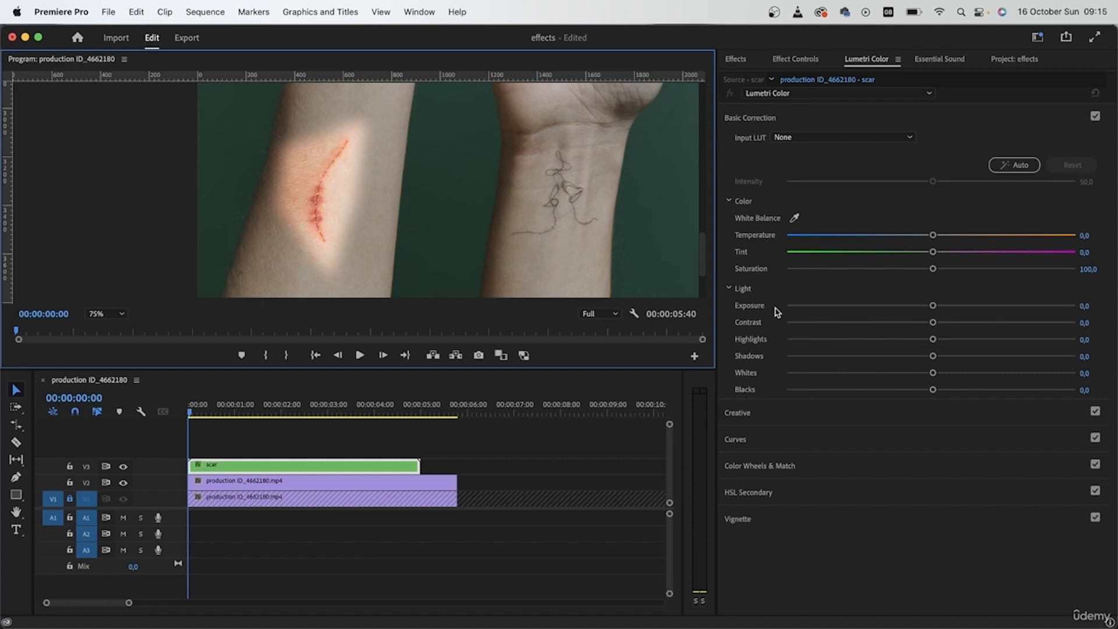
- Set the nested scar clip's blend mode to Multiply and open its Lumetri Color controls
click(780, 58)
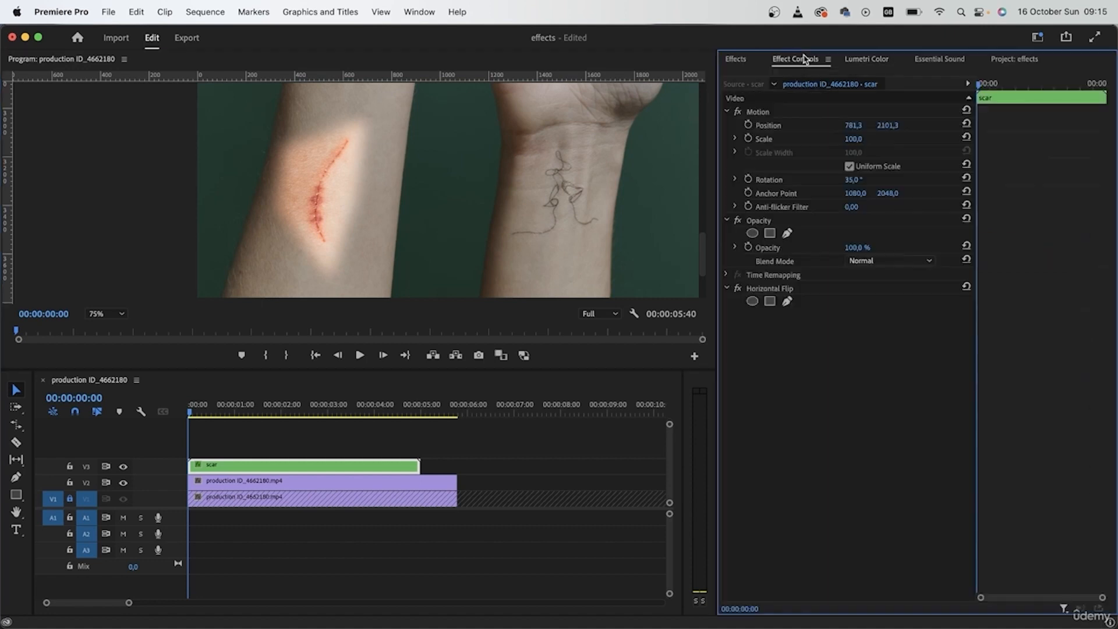
click(904, 260)
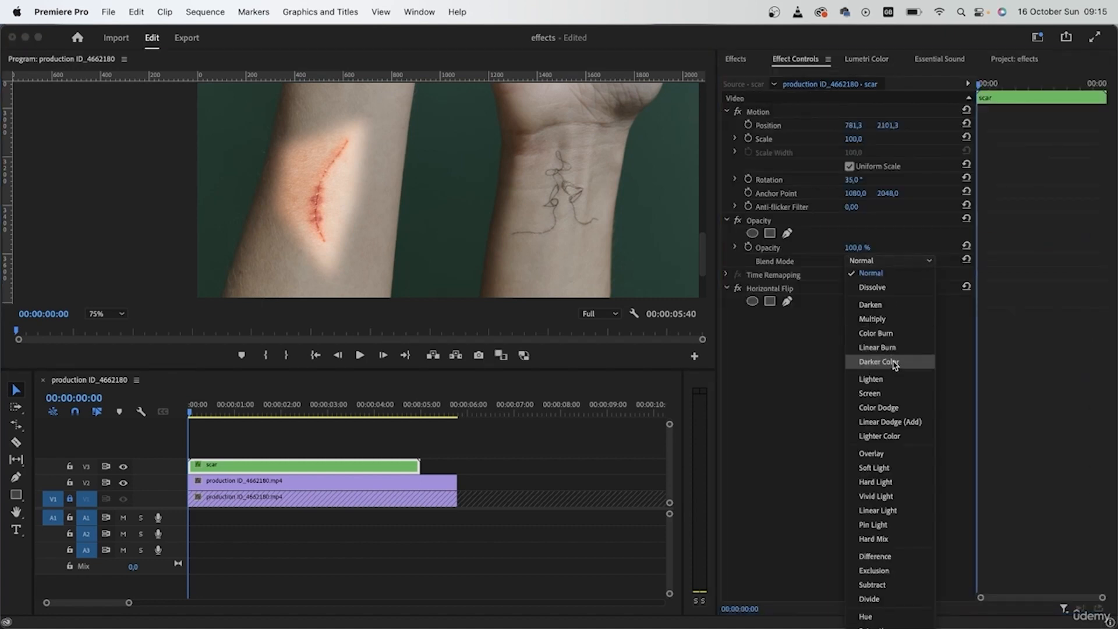
click(872, 319)
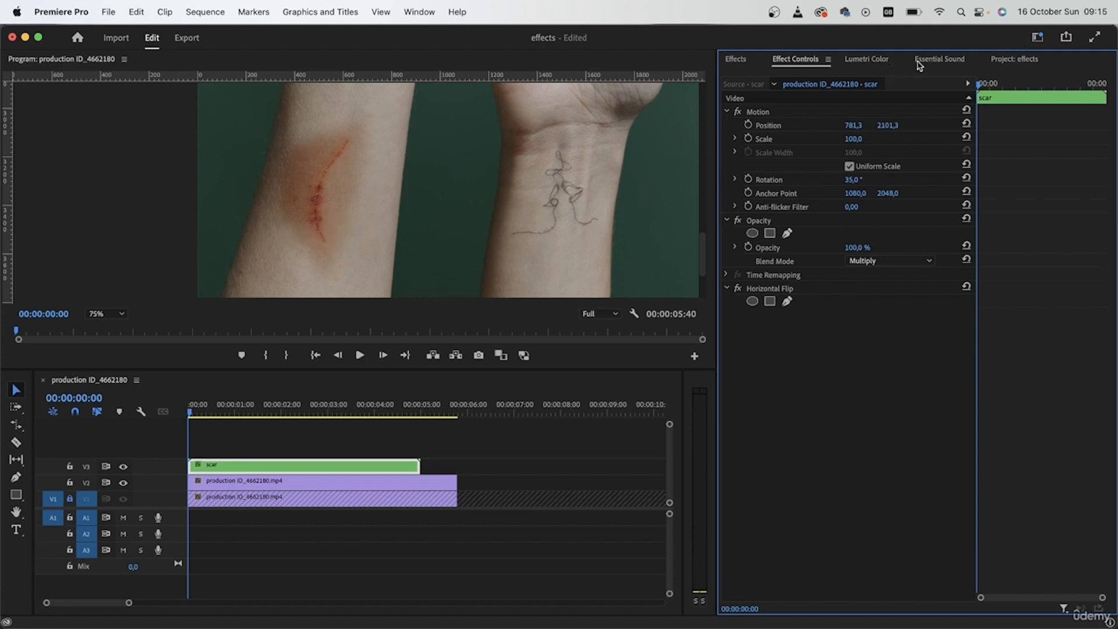
click(878, 64)
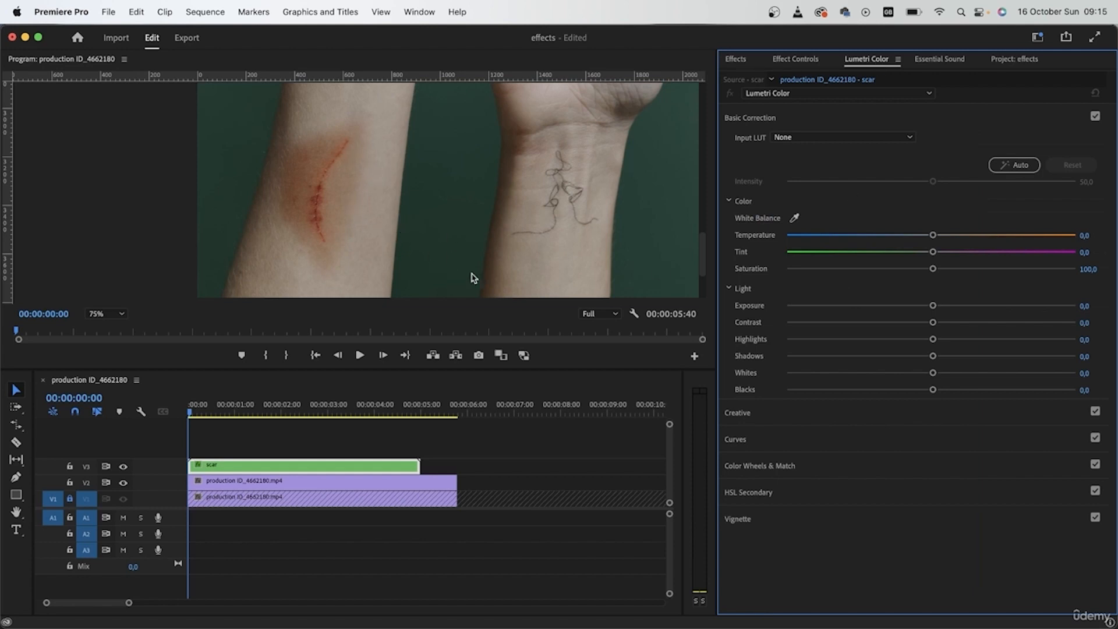
- Set the nested scar's contrast, shadows and blacks to 100 and its whites to 38.3 in the basic correction
drag(934, 325, 1076, 318)
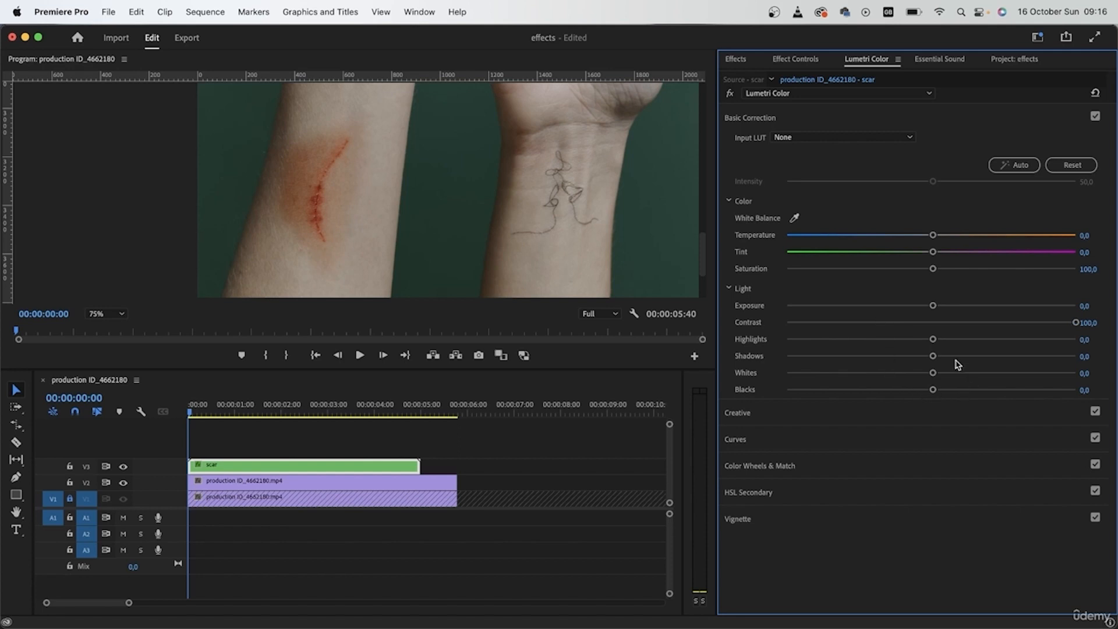
drag(933, 355, 1076, 360)
drag(933, 389, 1114, 389)
drag(933, 373, 987, 376)
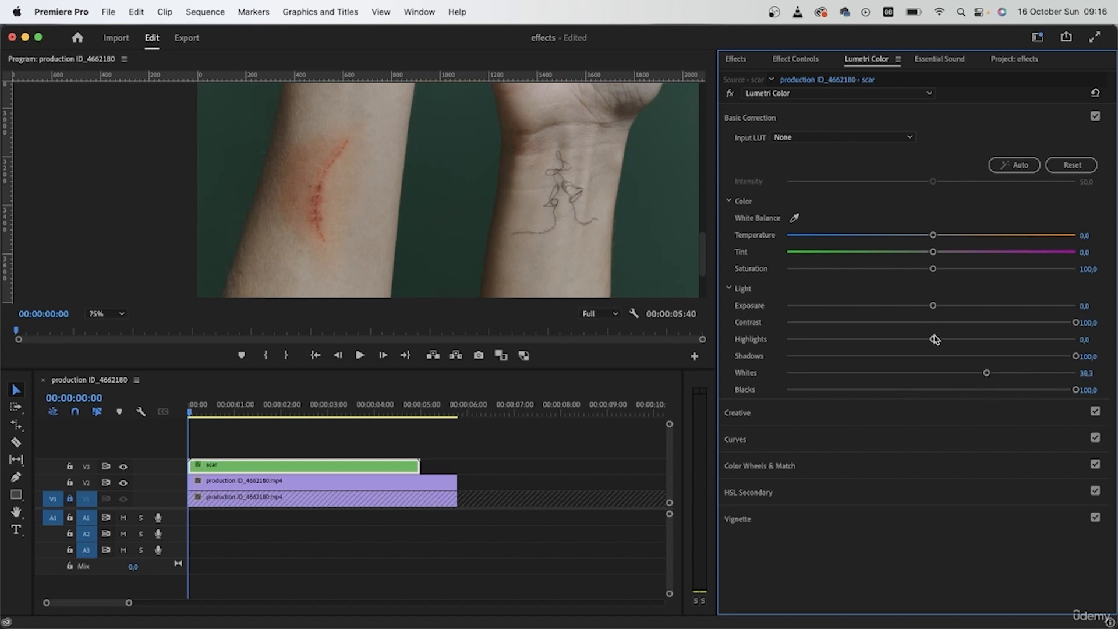
- Raise the nested scar's highlights and adjust its saturation in the basic correction
drag(933, 339, 1012, 339)
drag(933, 269, 877, 269)
click(1085, 270)
text(0)
key(Return)
- Shift the scar's midtones and shadows slightly towards blue with the Lumetri colour wheels
click(860, 469)
click(842, 468)
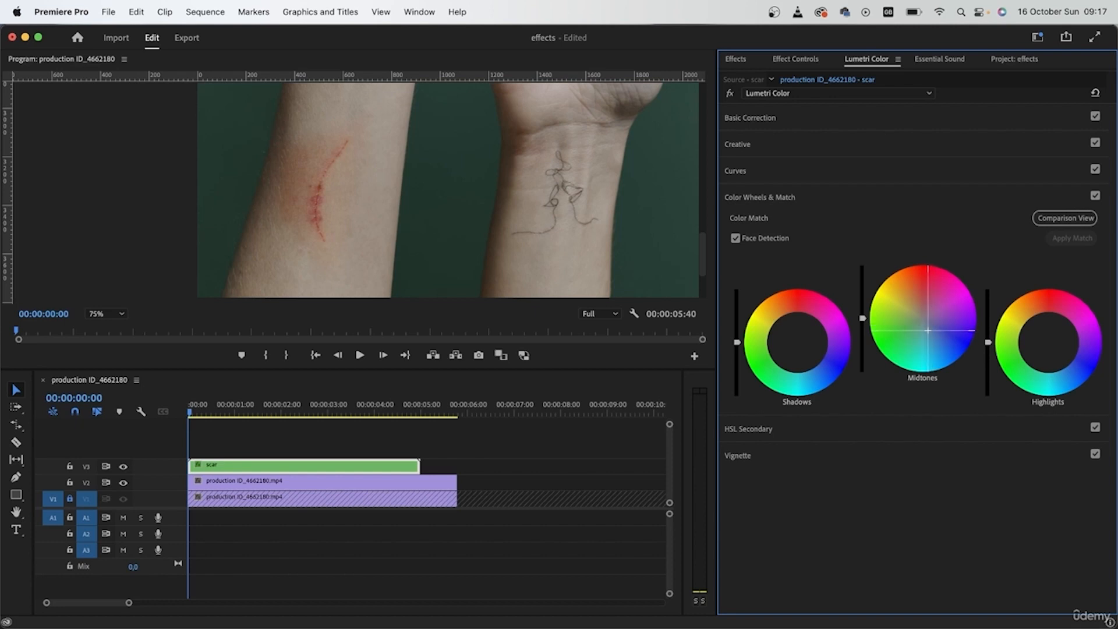
drag(798, 342, 801, 347)
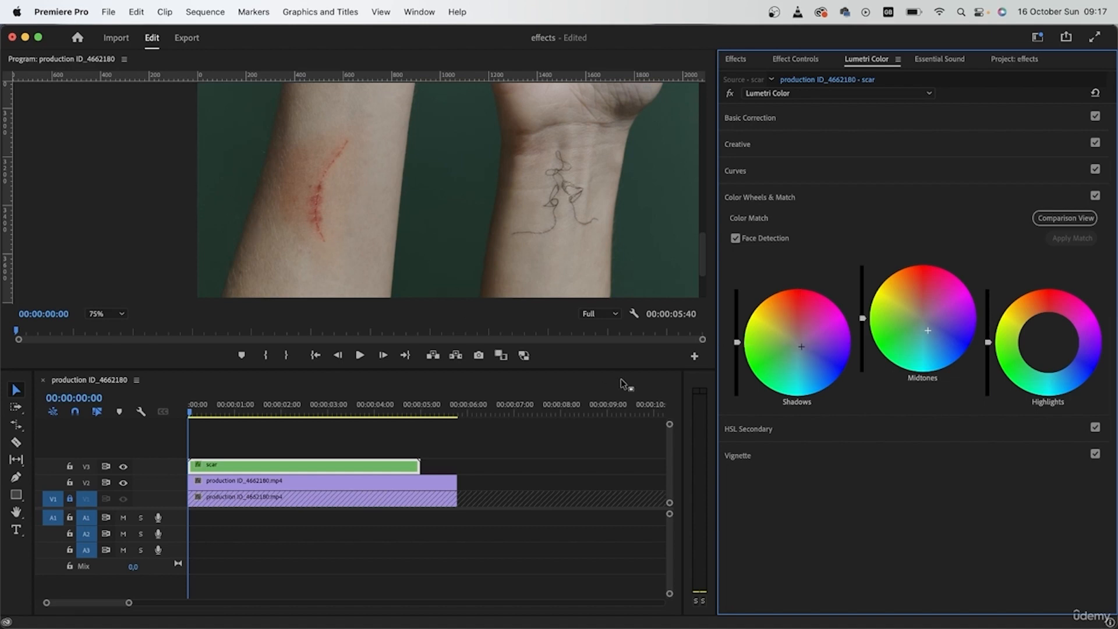
- Lower the scar's vibrance in the creative adjustments so its redness matches the skin, and check the curves settings
click(774, 147)
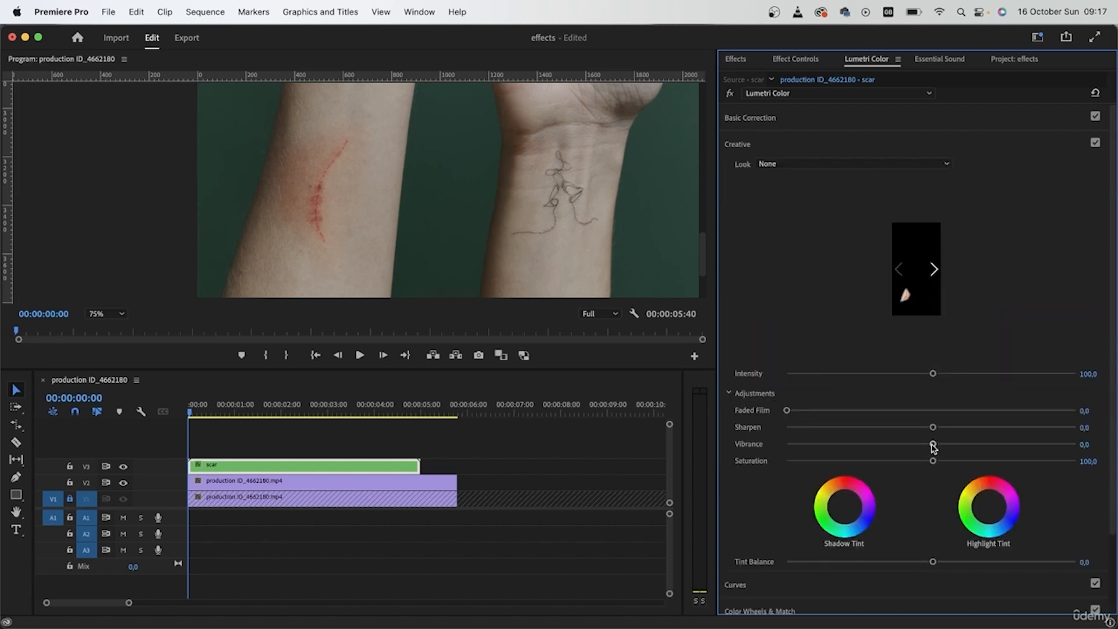
drag(934, 447, 894, 447)
drag(893, 443, 879, 445)
scroll(923, 454, down, 10)
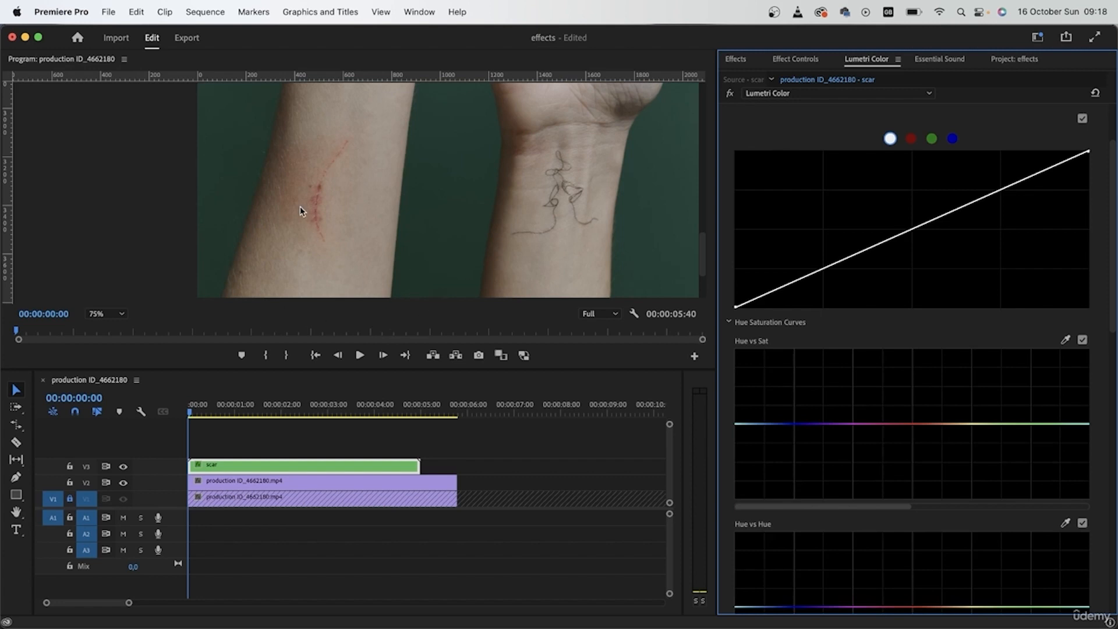
- Extend the scar image inside its nested sequence, and lengthen the nested clip to match the end of the hands footage
double_click(304, 473)
drag(420, 466, 589, 464)
click(116, 380)
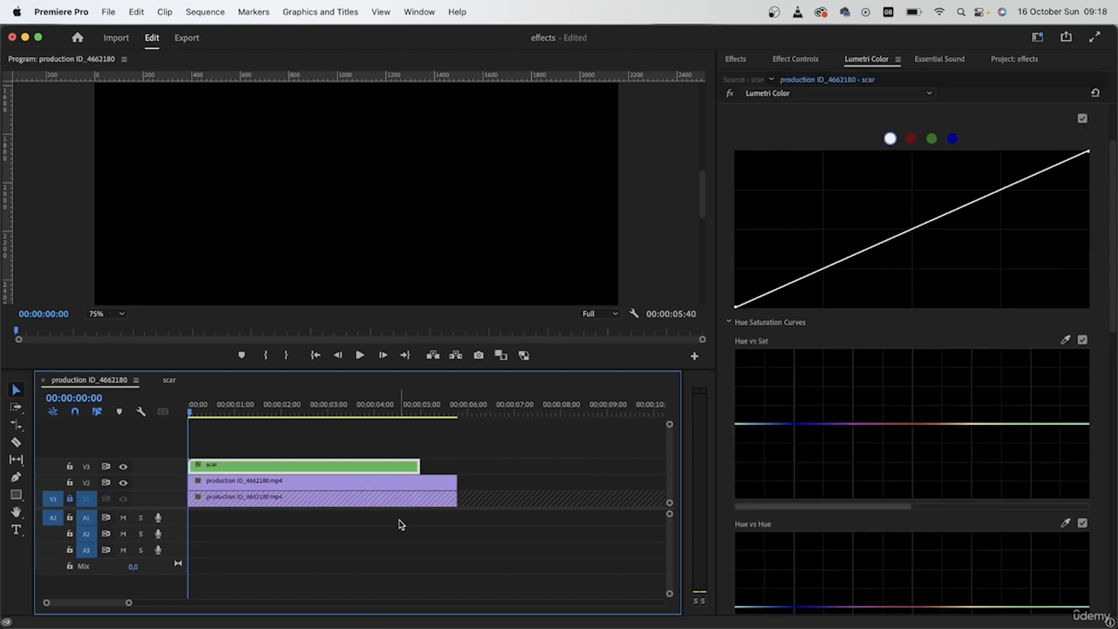
drag(413, 466, 457, 466)
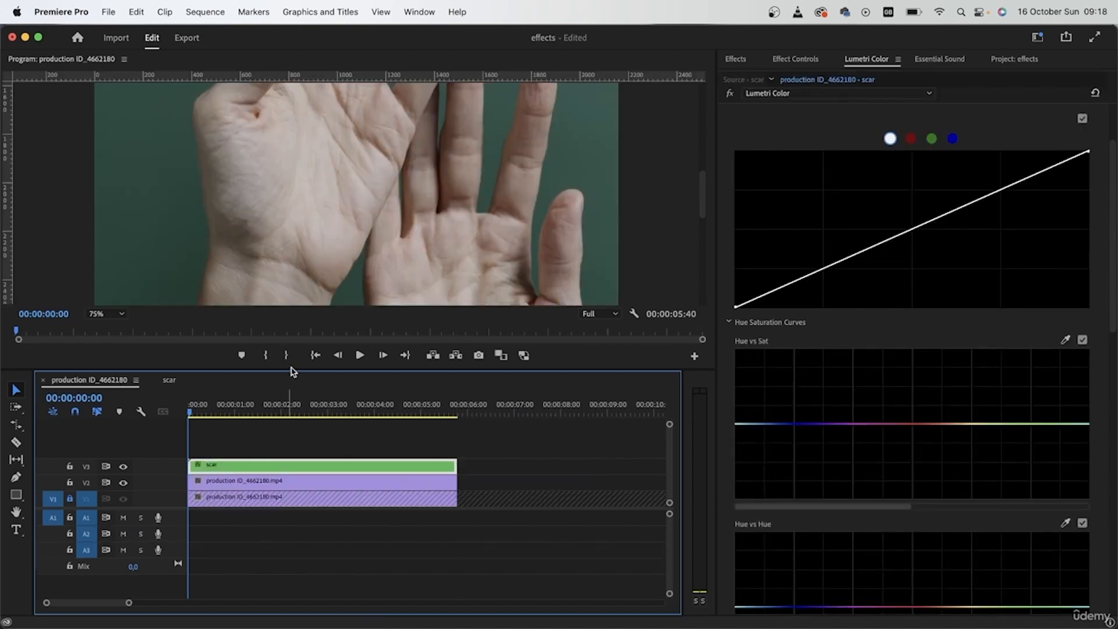
- Switch to the custom "editing" workspace and review the nested scar clip's effect settings
click(1037, 36)
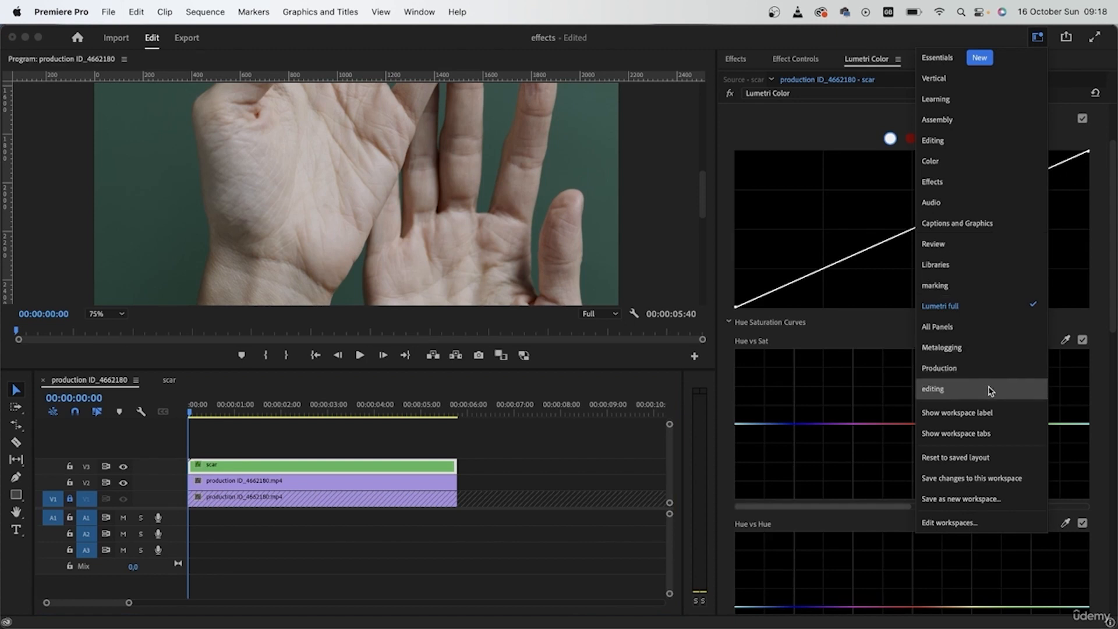
click(993, 389)
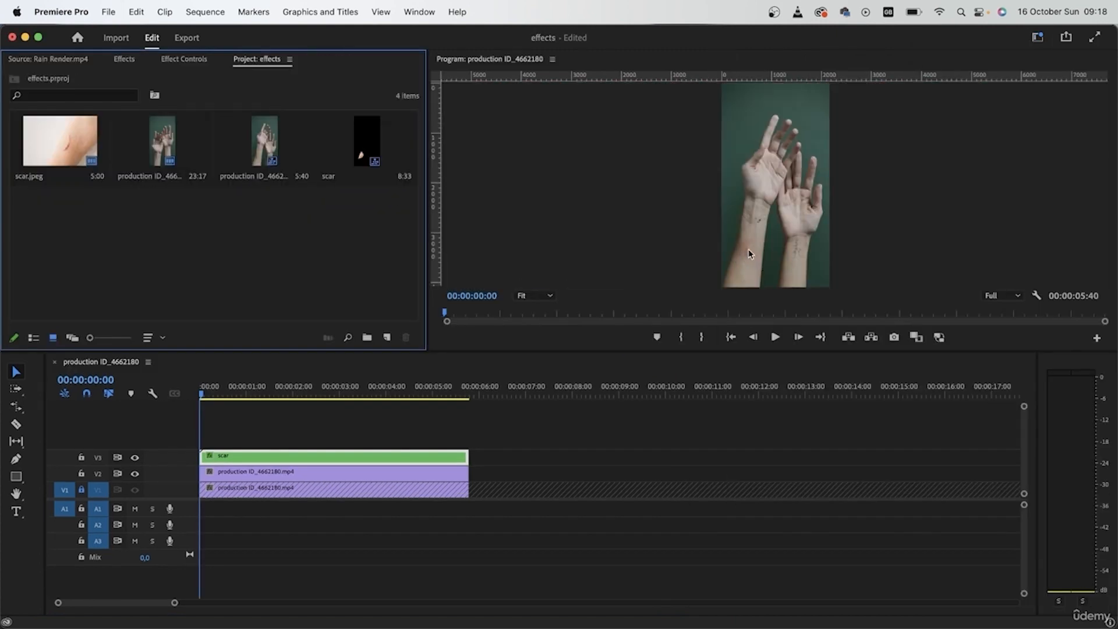
scroll(760, 271, up, 1)
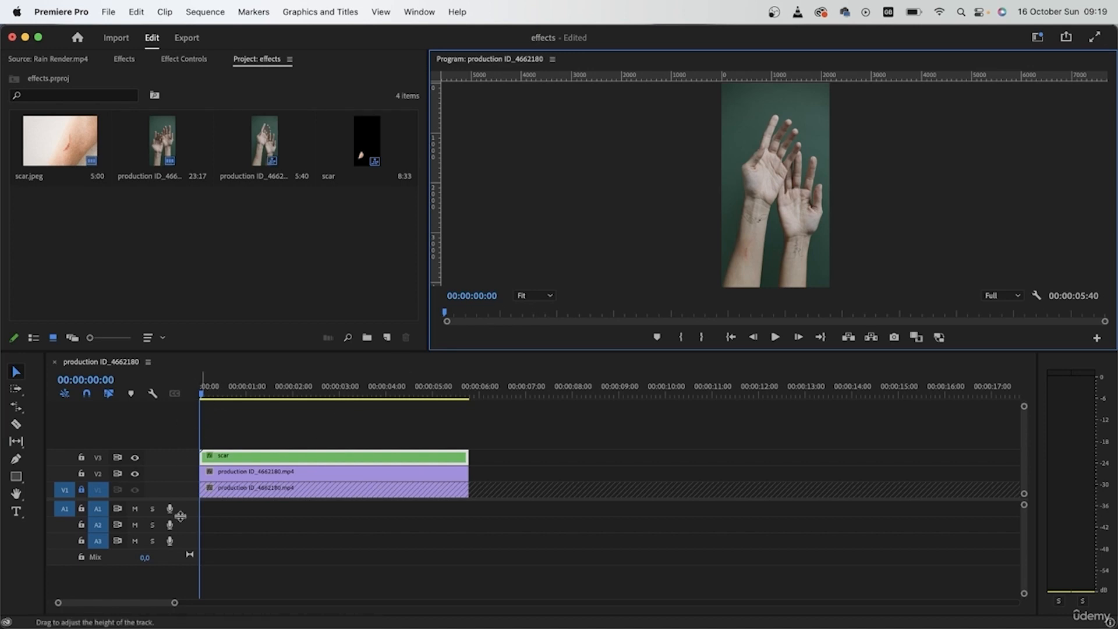
click(175, 64)
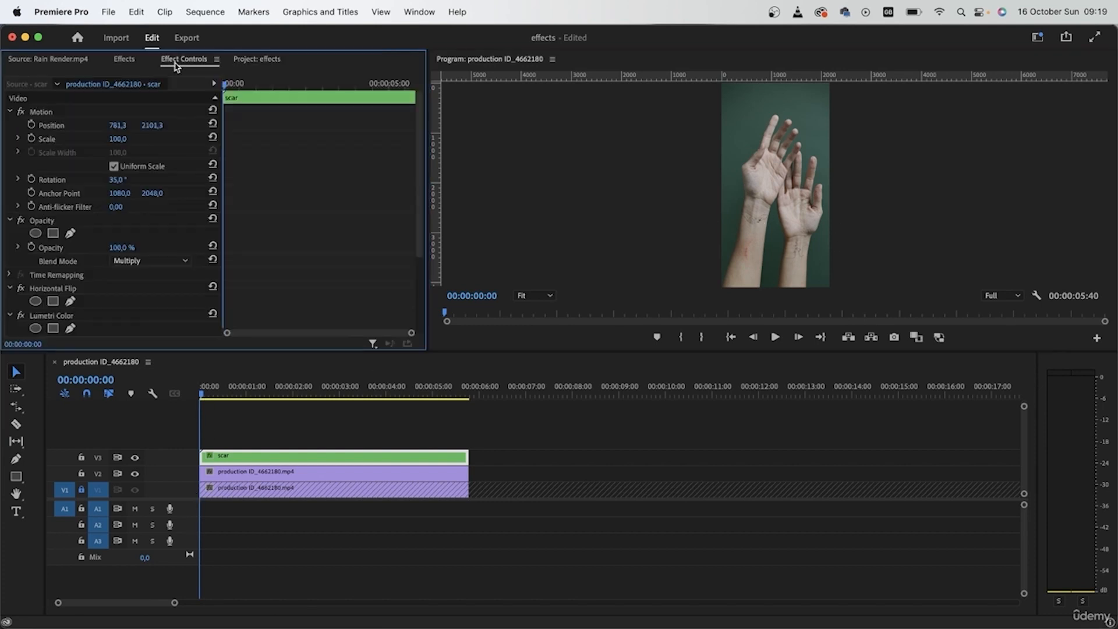
scroll(178, 253, down, 4)
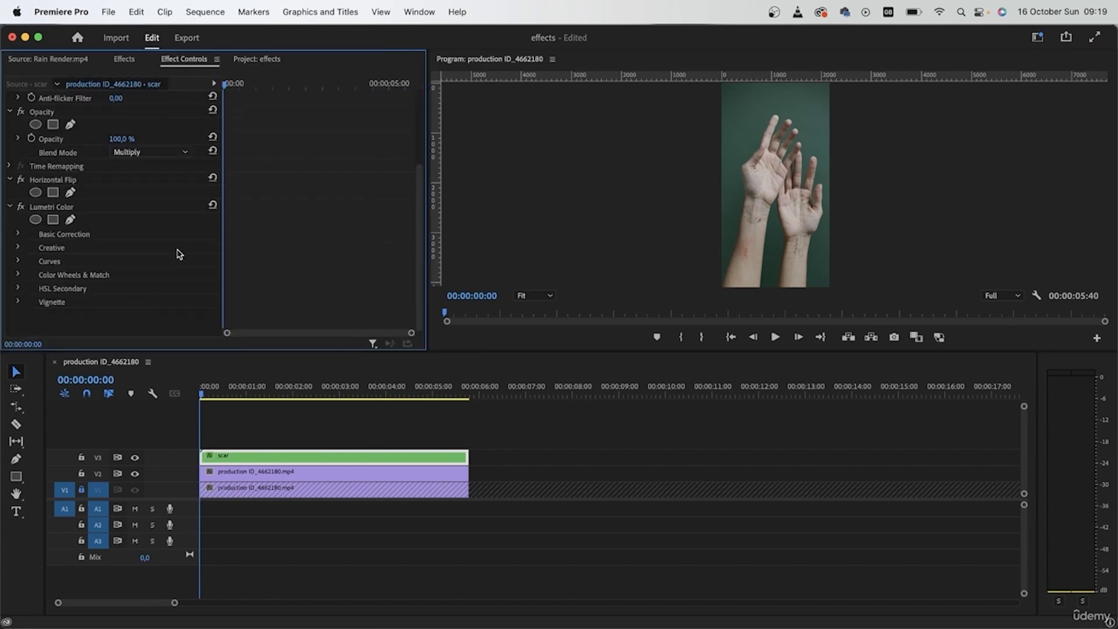
scroll(179, 254, up, 4)
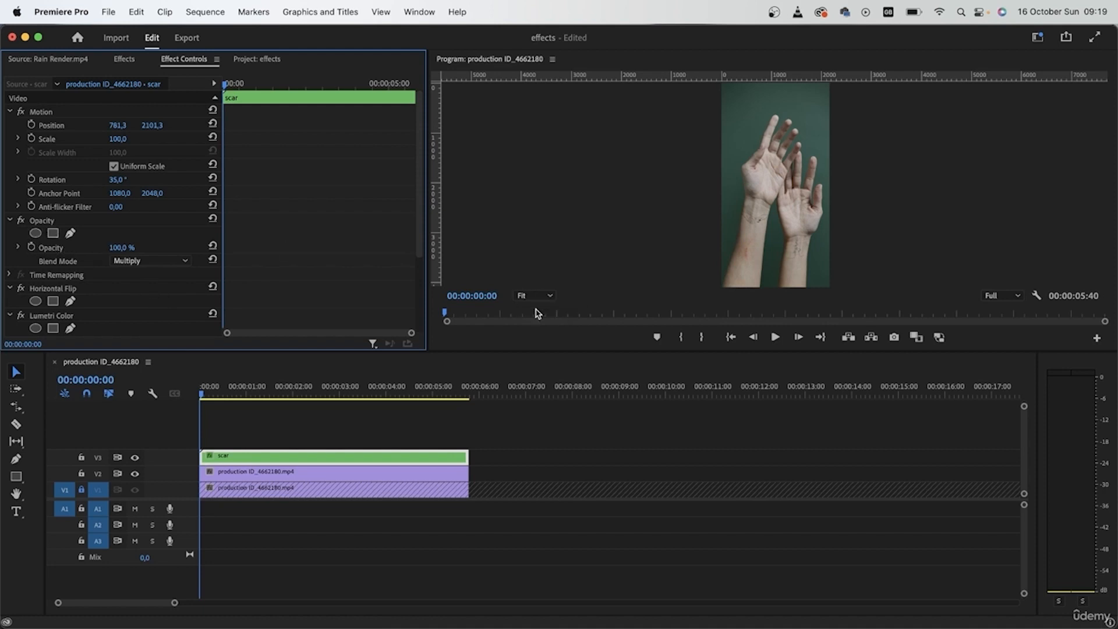
- Draw a closed freeform opacity mask around the scar on the nested clip and set its feather to 63
click(71, 234)
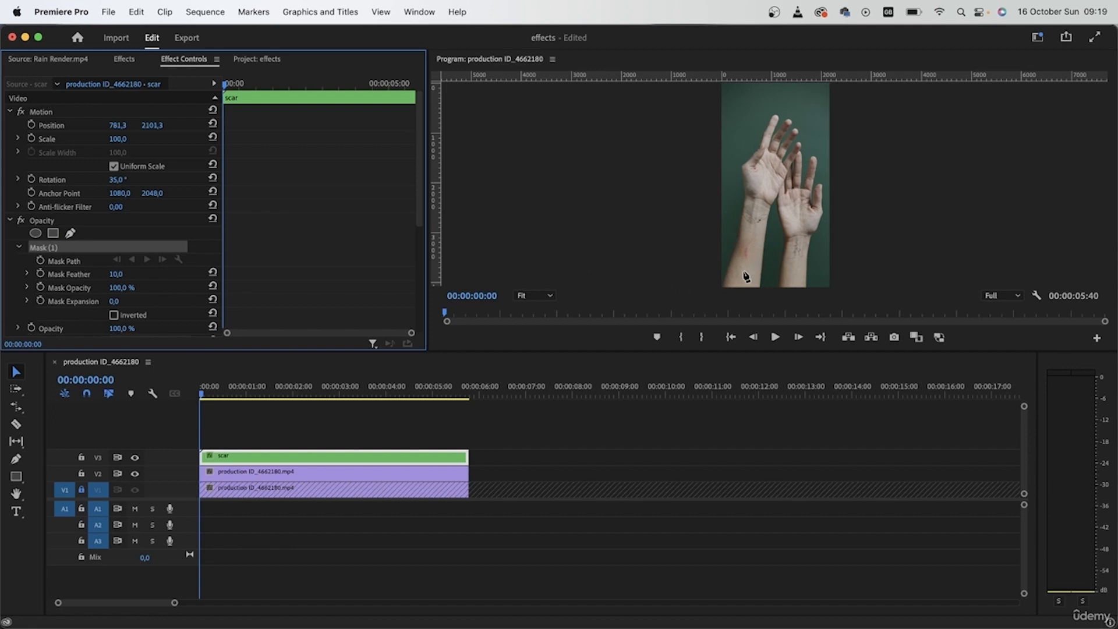
scroll(748, 272, up, 5)
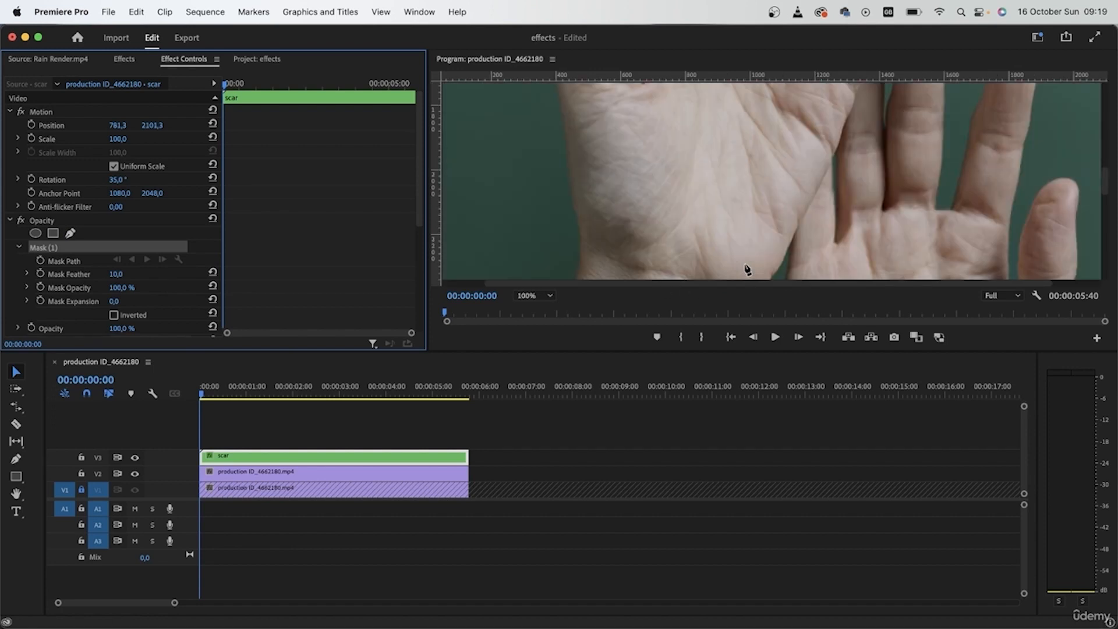
drag(1110, 182, 1102, 240)
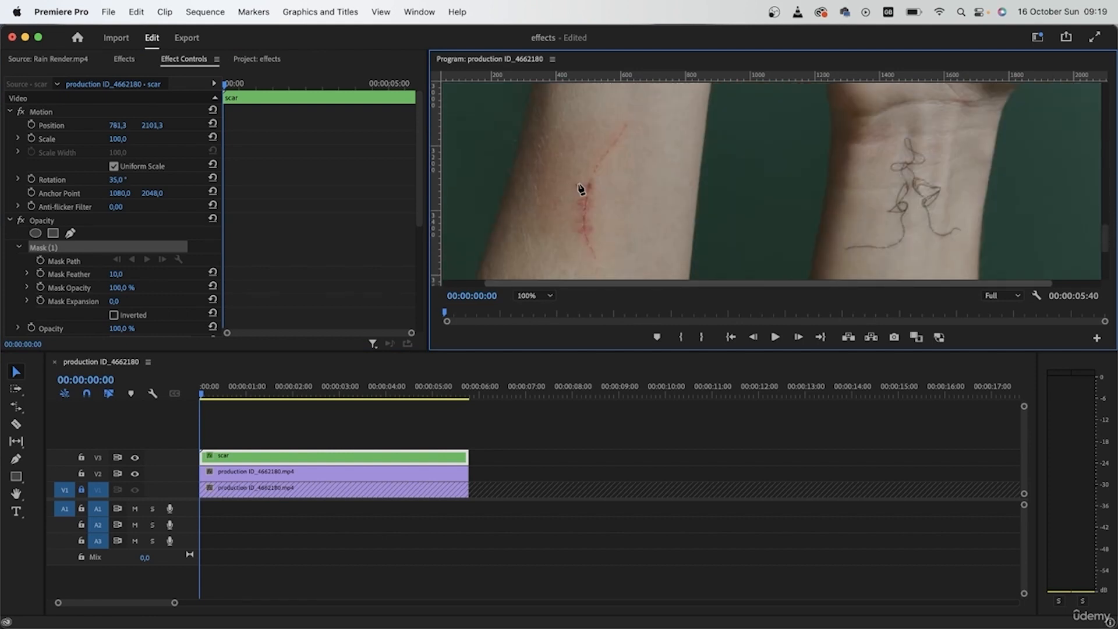
click(556, 261)
click(551, 186)
click(578, 133)
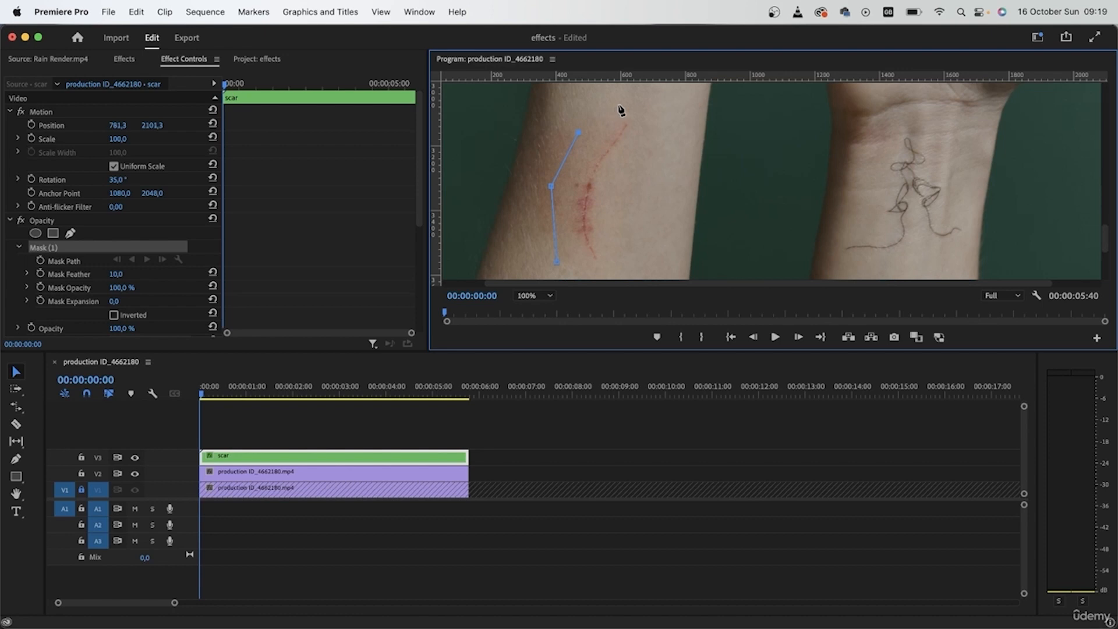
click(622, 102)
click(662, 116)
click(643, 175)
click(627, 242)
click(630, 271)
click(557, 263)
drag(116, 274, 122, 274)
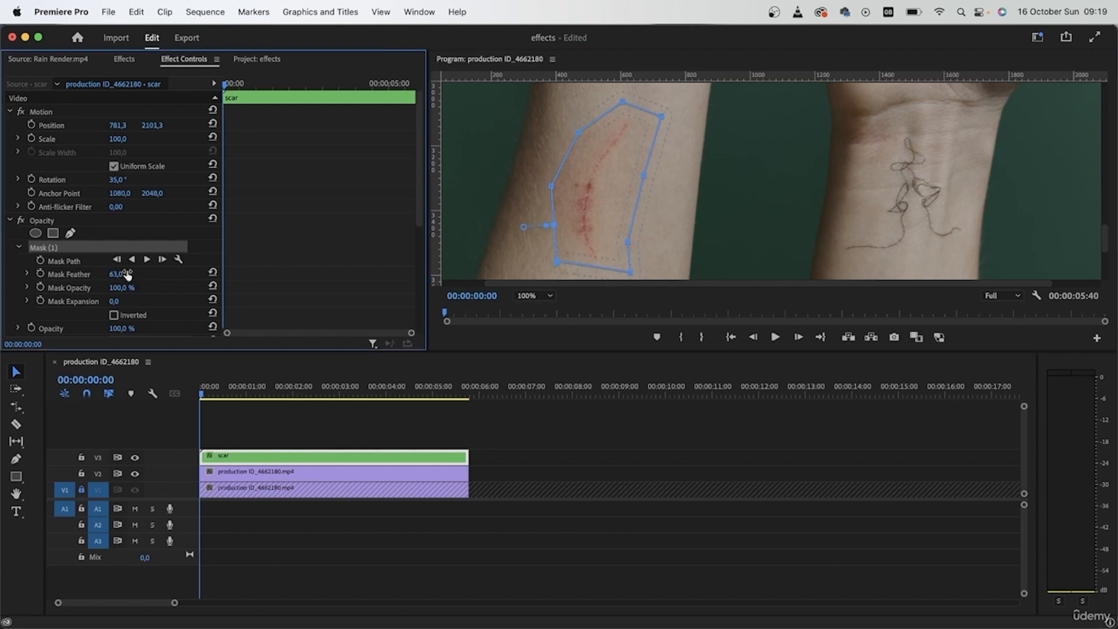
click(547, 419)
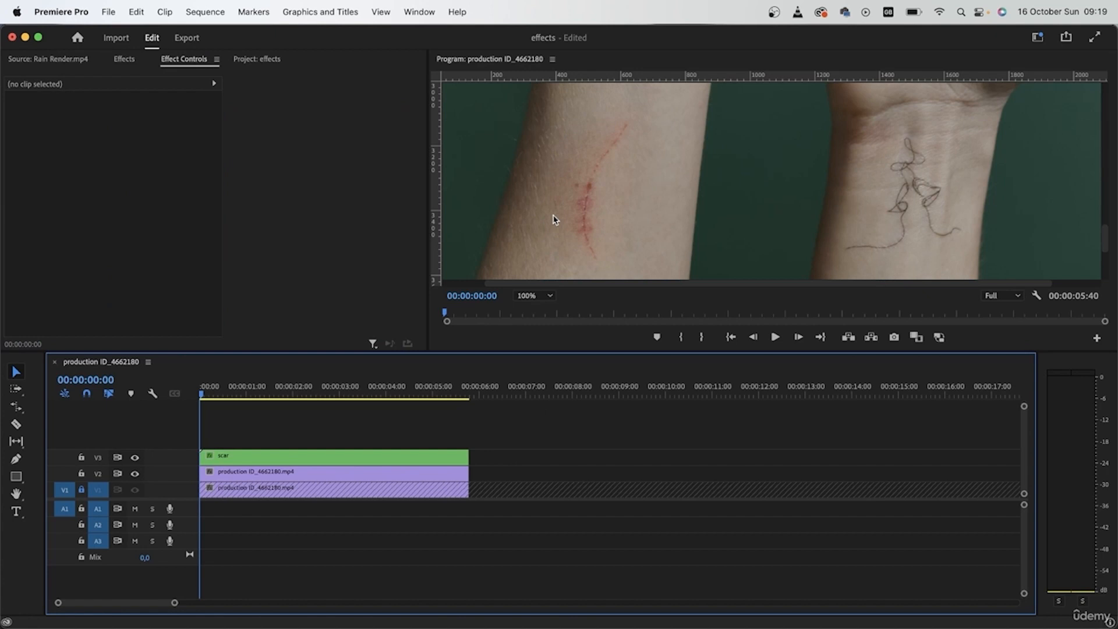
- Try to track the scar's opacity mask forward through the whole clip, and return the playhead to the start
click(304, 458)
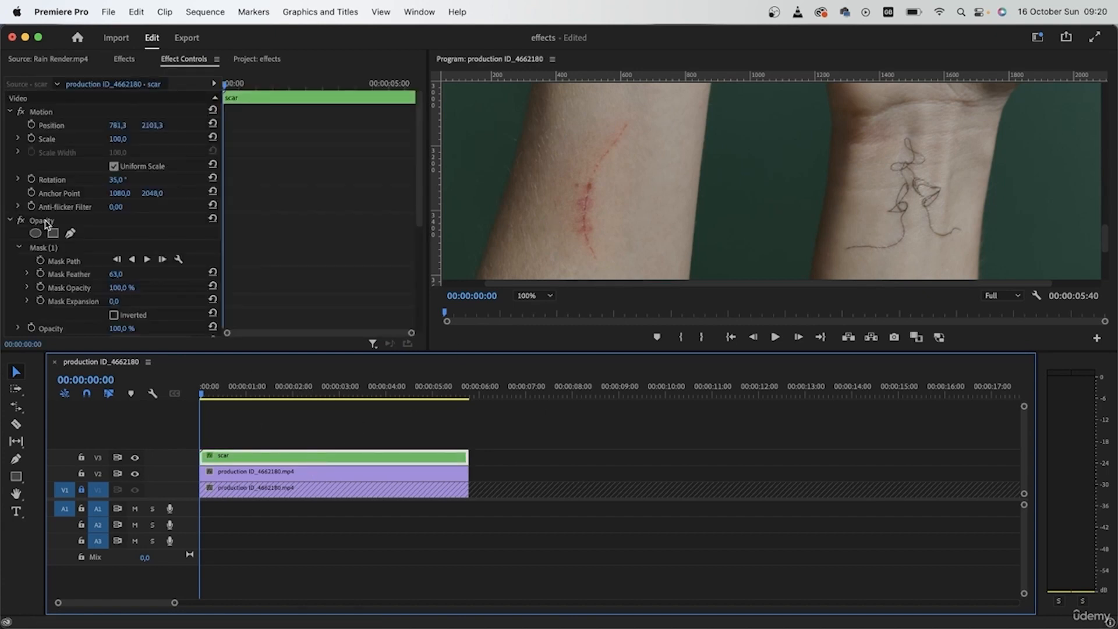
click(73, 248)
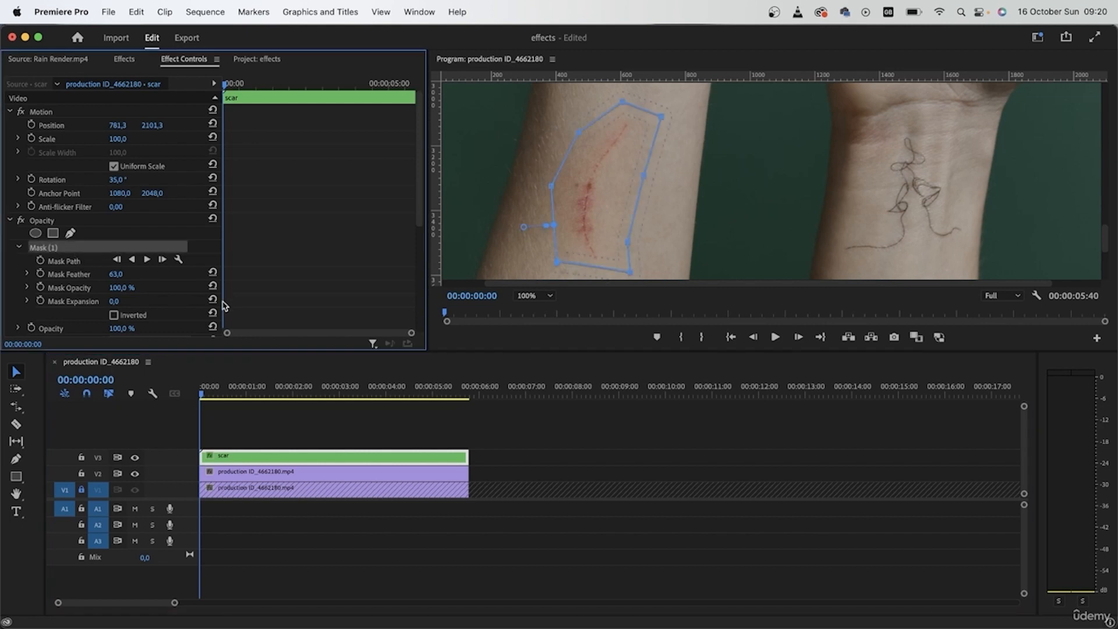
click(146, 260)
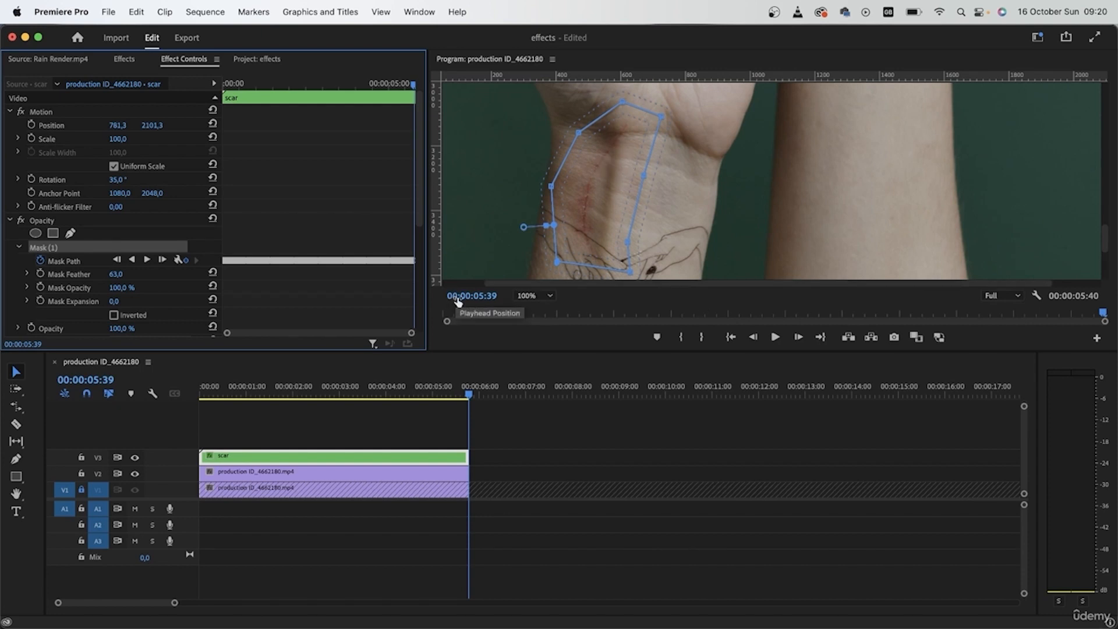
drag(469, 394, 184, 402)
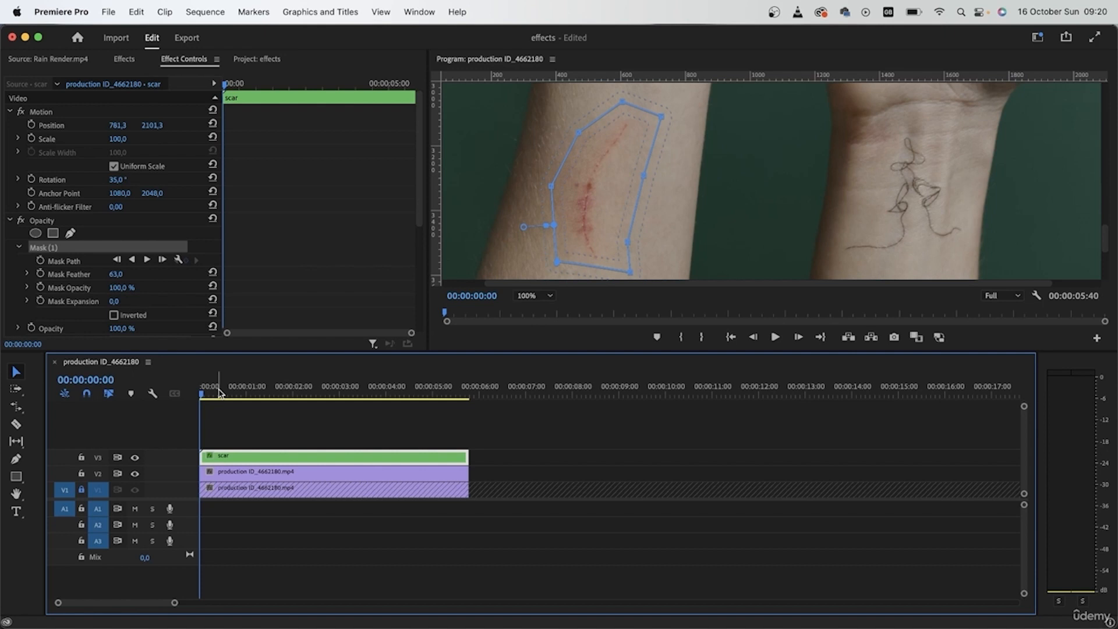
- Replace the nested scar and the hands footage on V2 with a linked After Effects composition and select it
drag(515, 429, 447, 474)
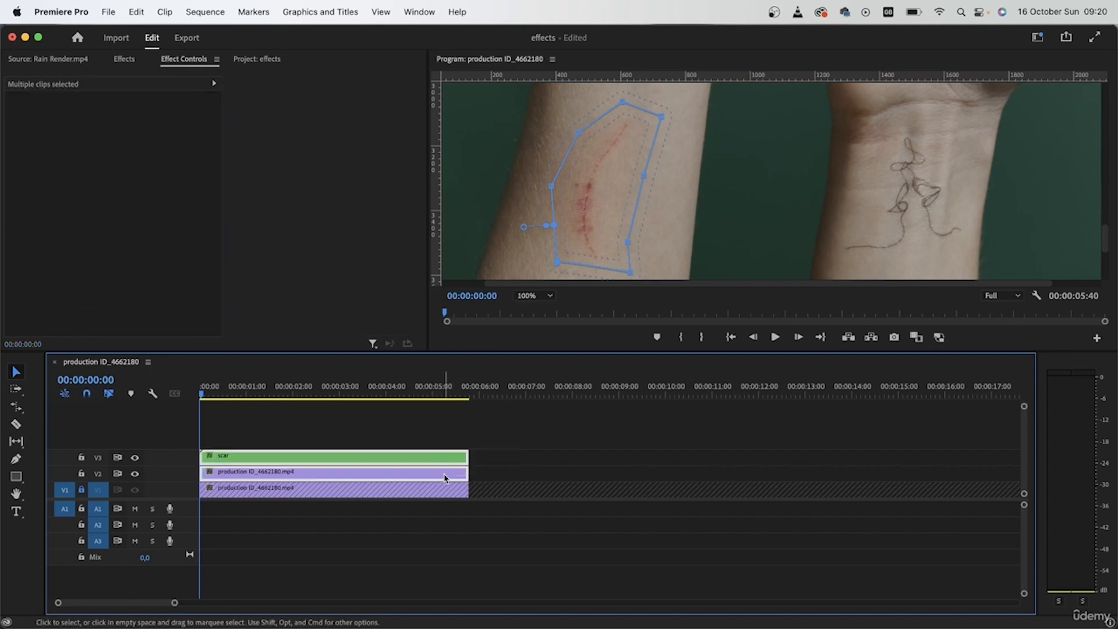
right_click(365, 474)
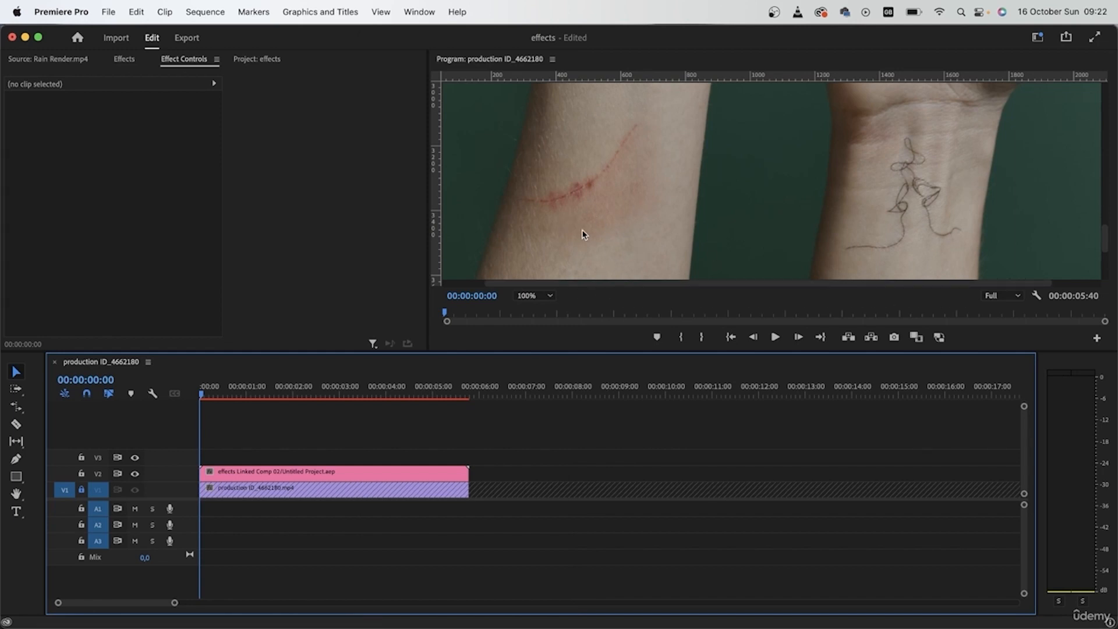
click(428, 472)
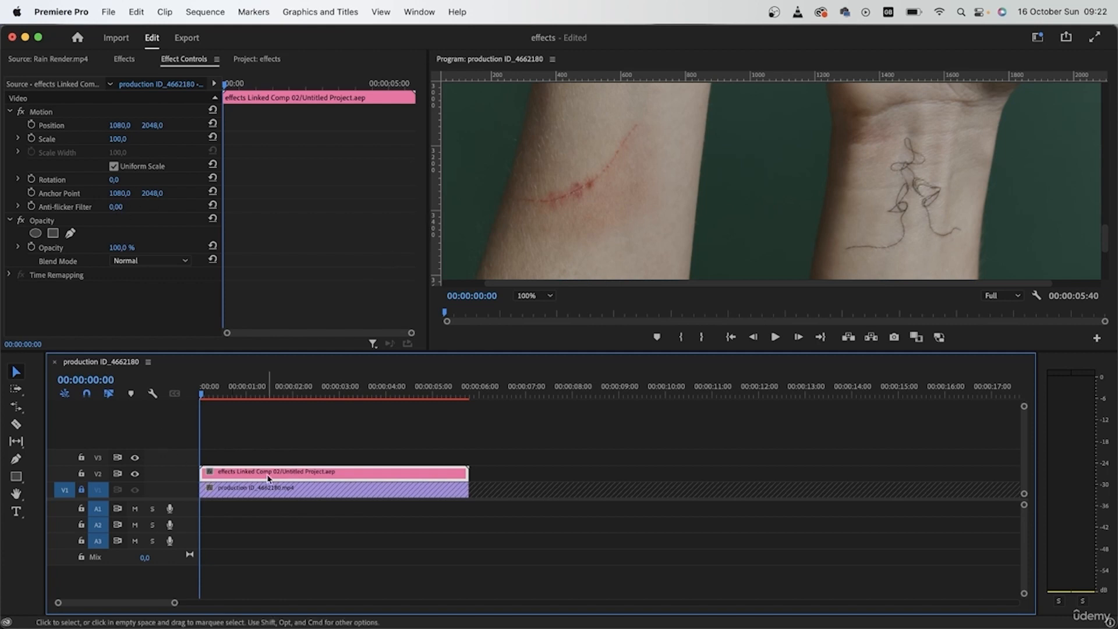
- Switch to After Effects, set the scar layer's rotation to 29° and reposition it on the left forearm
key(super+Tab)
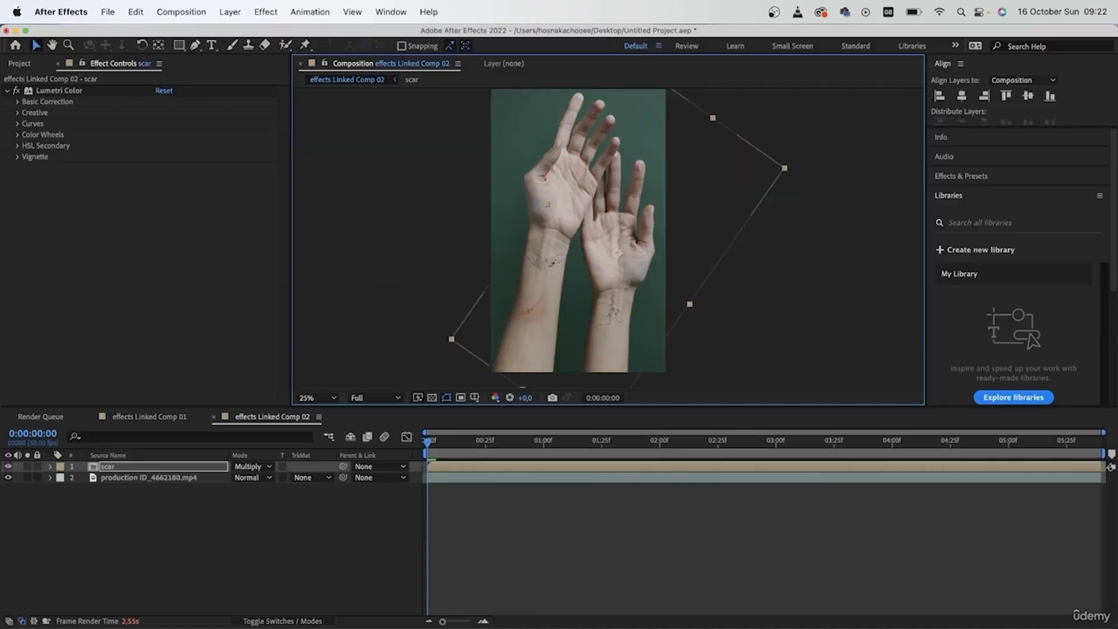
drag(522, 330, 528, 329)
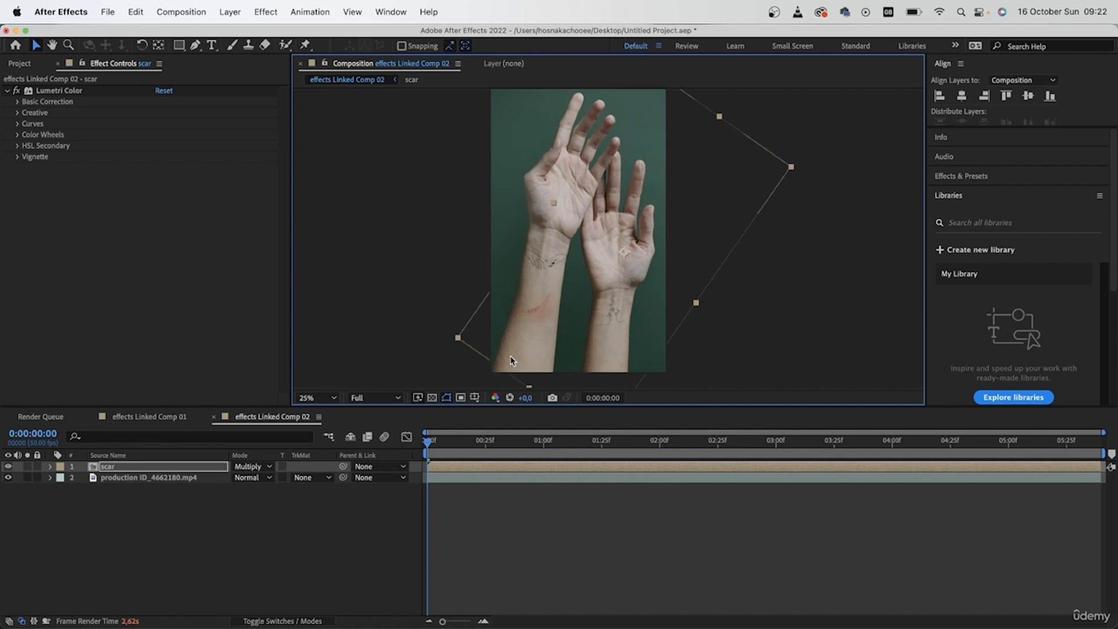
key(r)
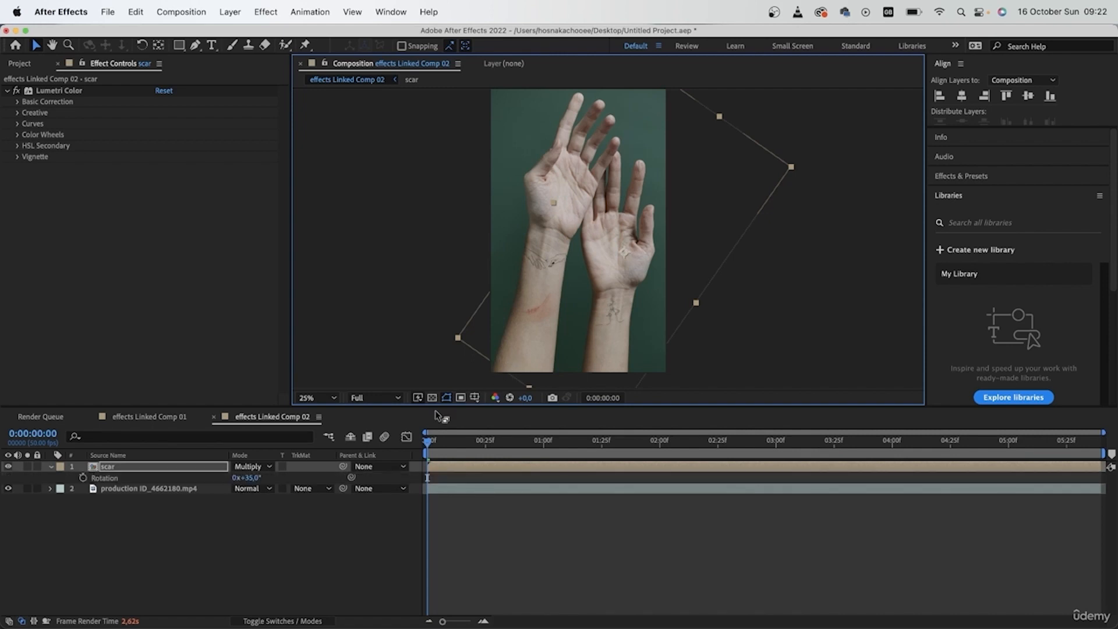
drag(256, 479, 249, 476)
drag(544, 295, 535, 298)
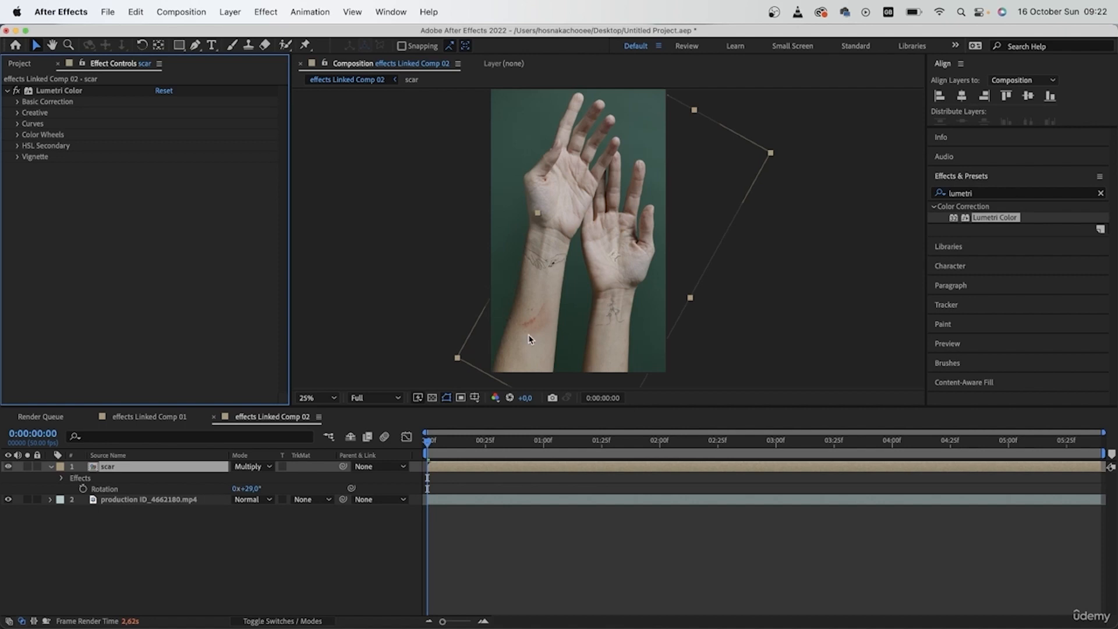
- Set the composition preview resolution to Third and inspect the scar's placement on the forearm up close
click(365, 398)
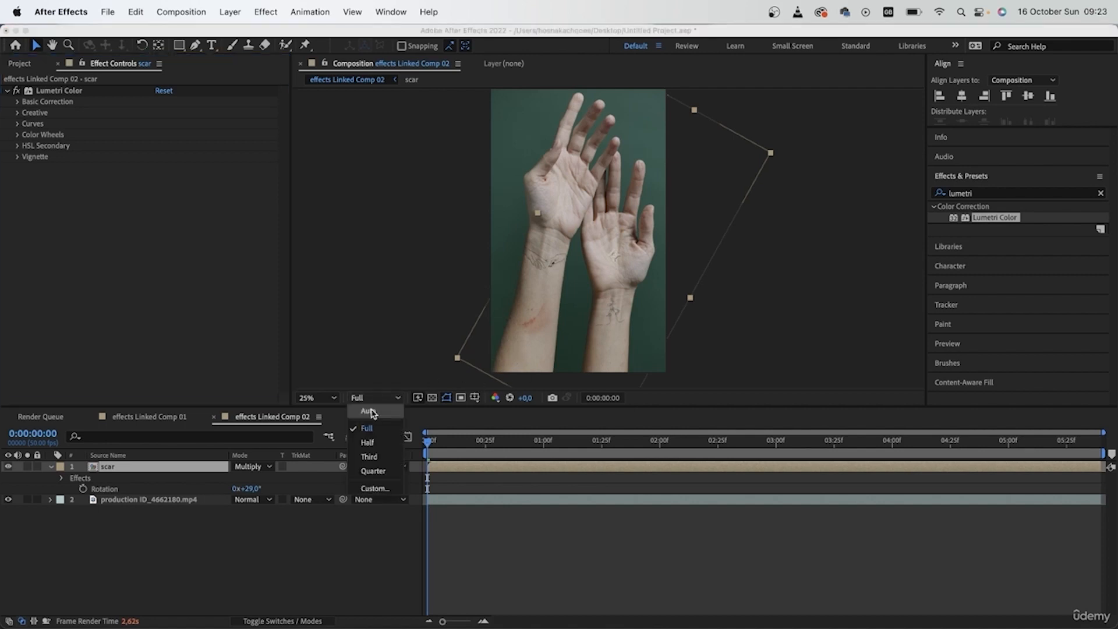
click(371, 457)
scroll(539, 332, up, 6)
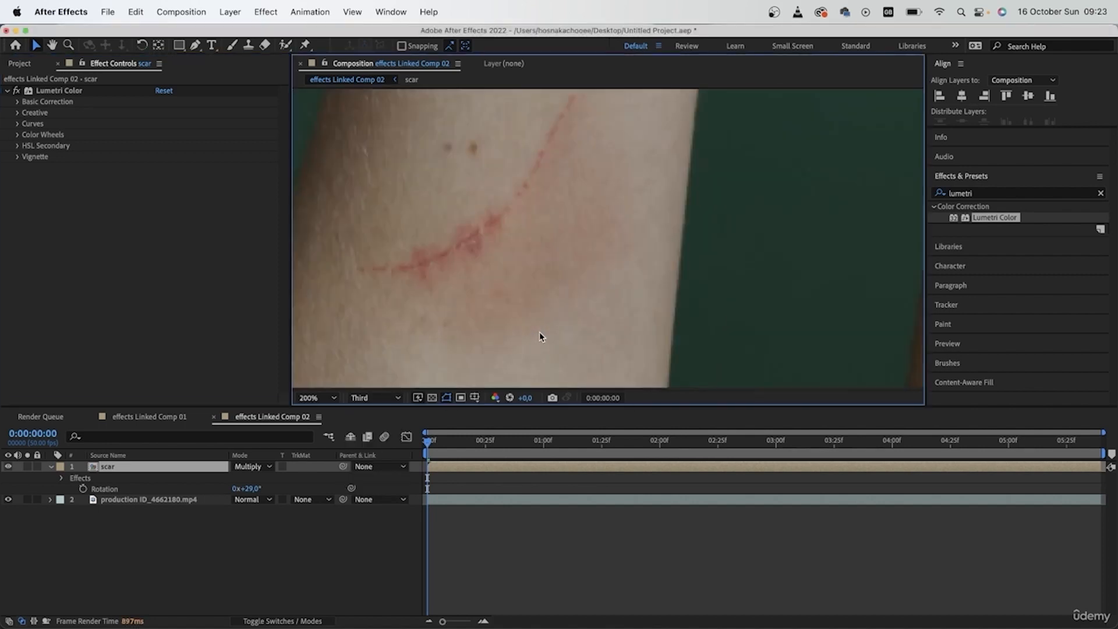
scroll(588, 341, down, 4)
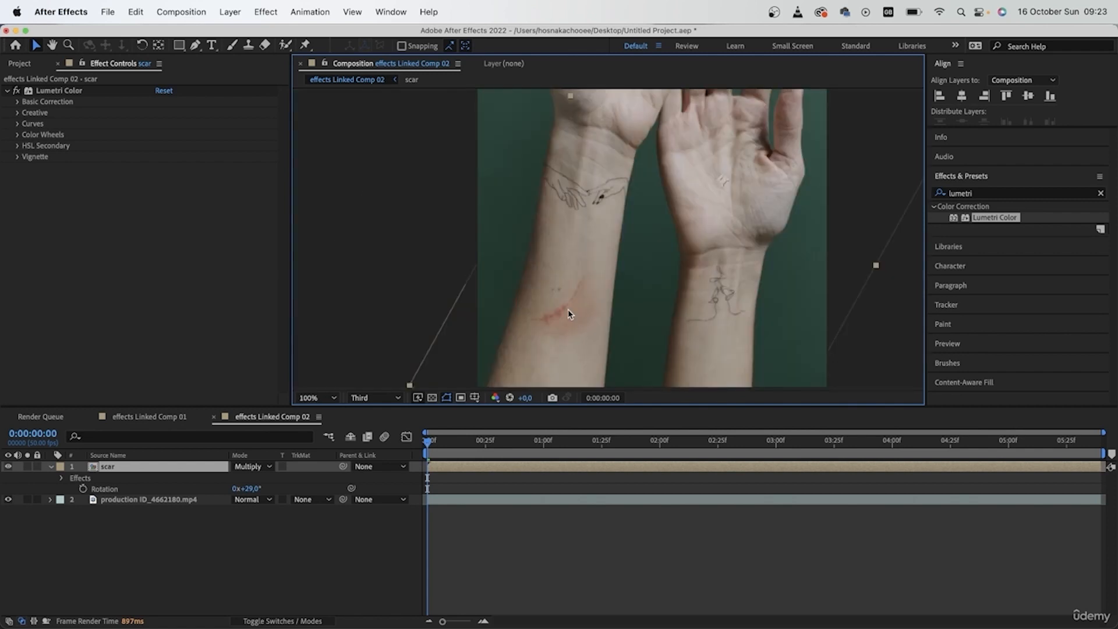
scroll(568, 314, up, 2)
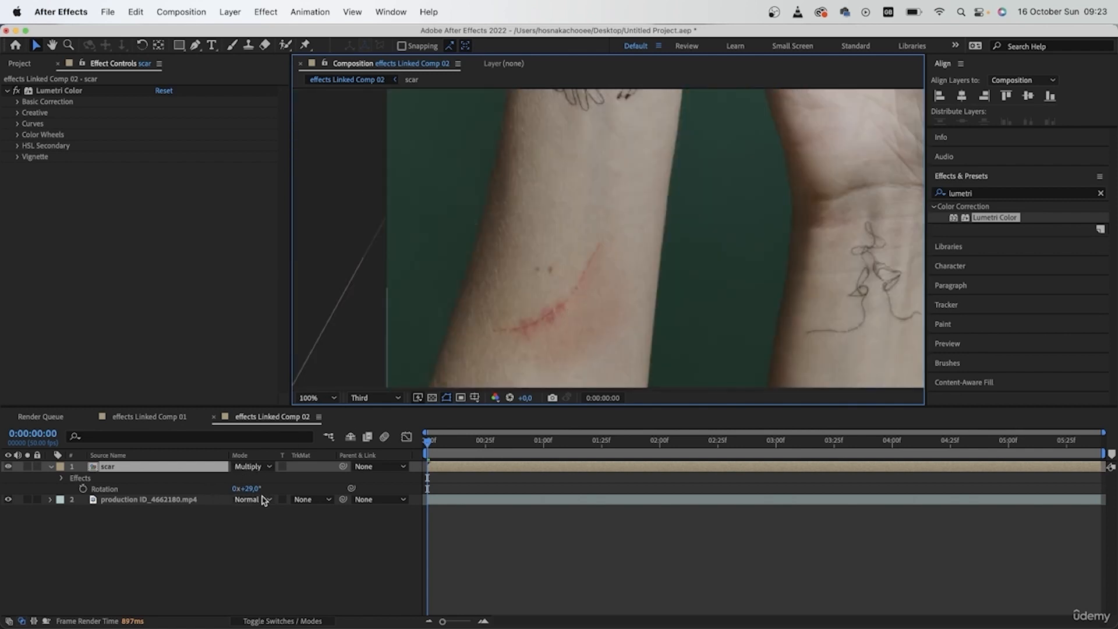
- Set the scar layer's rotation to -223° and move it to a new spot on the left forearm
drag(247, 487, 69, 474)
drag(857, 159, 802, 411)
drag(585, 143, 514, 377)
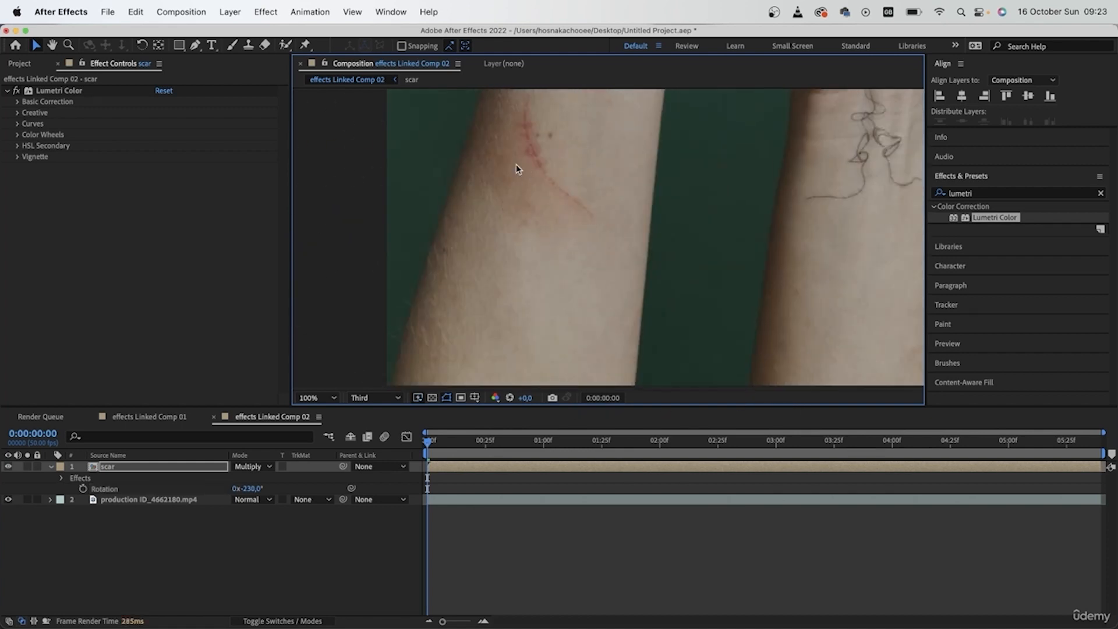
drag(247, 488, 251, 489)
key(comma)
key(comma)
- Crop the nested scar composition to a region of interest drawn closely around the scar
double_click(160, 466)
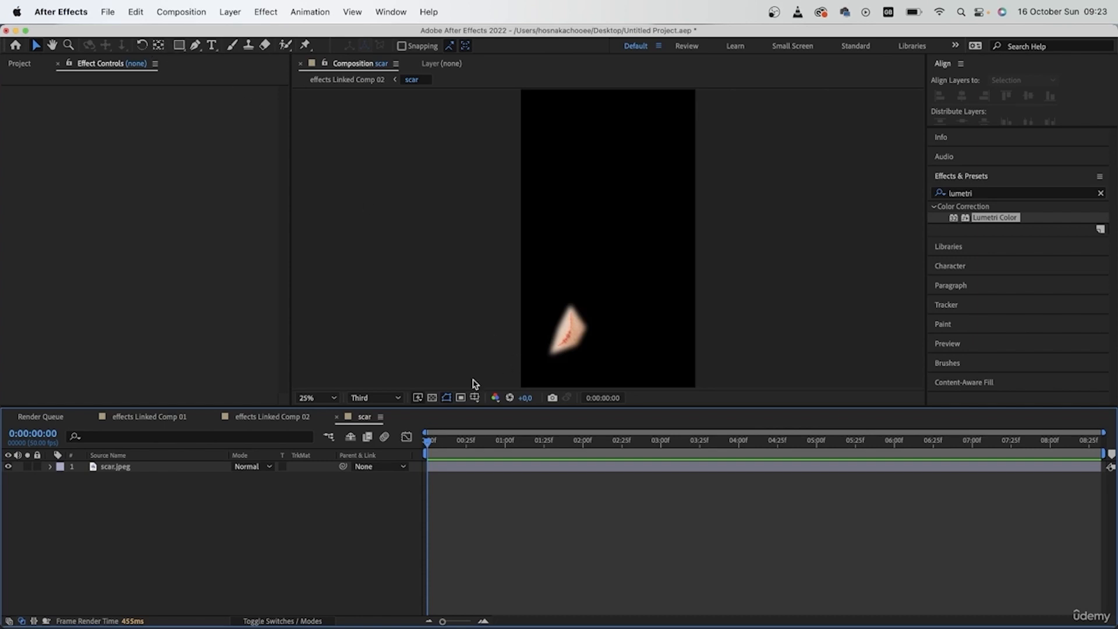
click(460, 398)
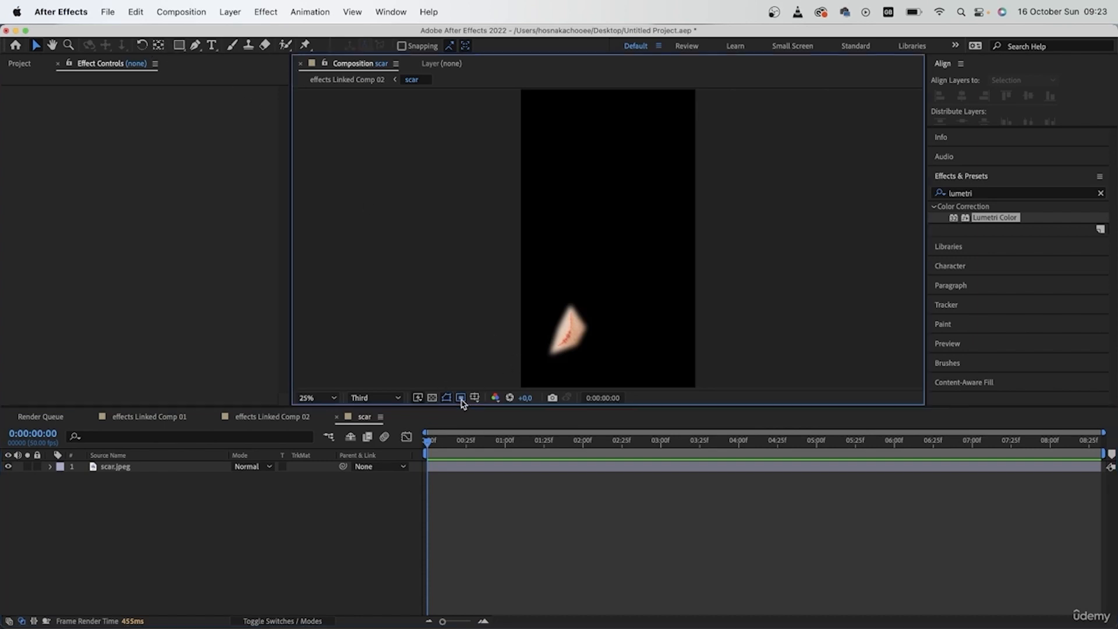
drag(533, 284, 606, 372)
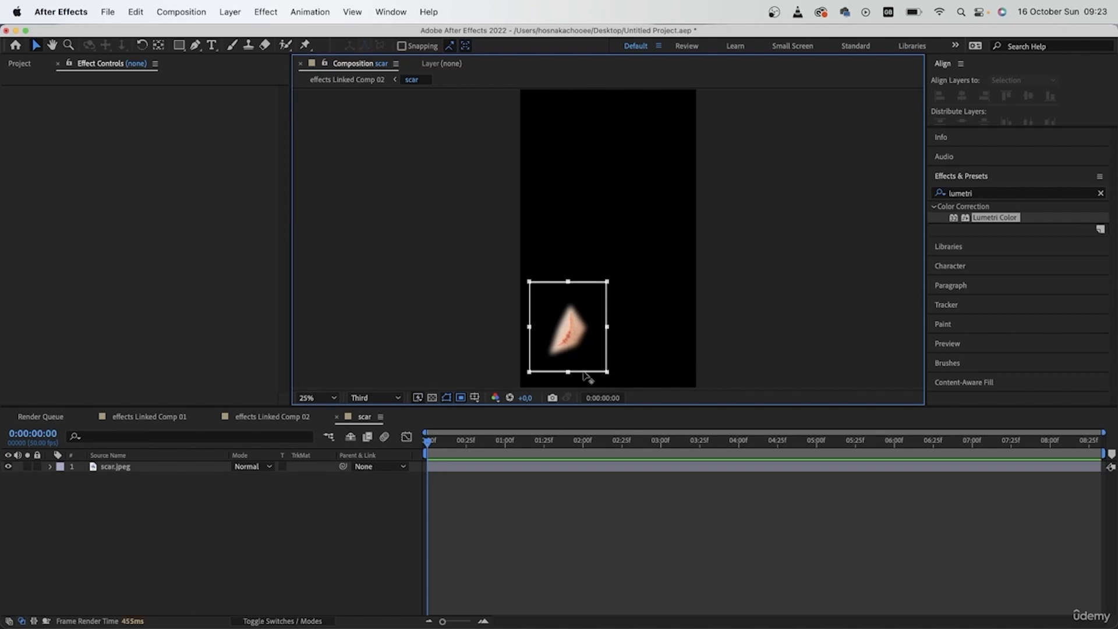
click(173, 12)
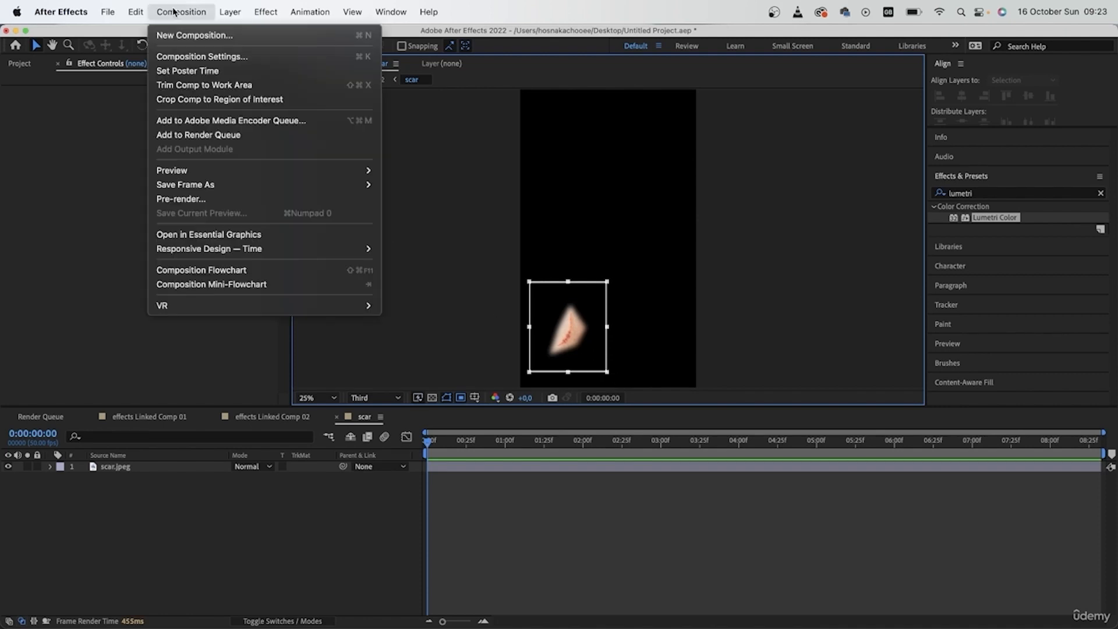
click(227, 100)
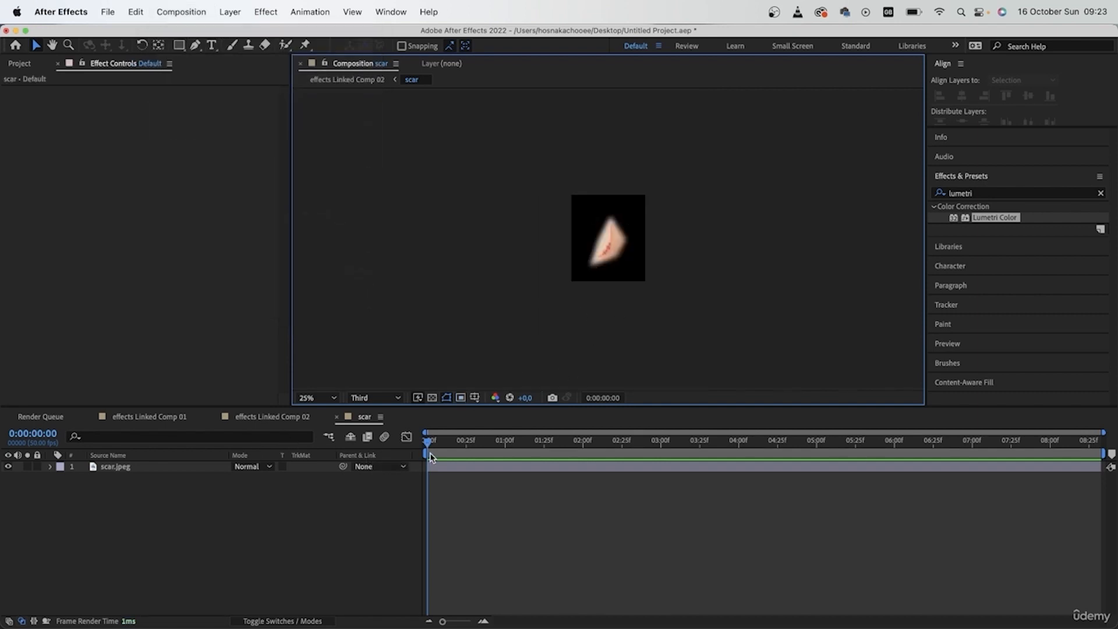
- Return to effects Linked Comp 02, set the scar's rotation to -191° and reposition it near the left forearm's outer edge
click(259, 421)
drag(630, 325, 600, 249)
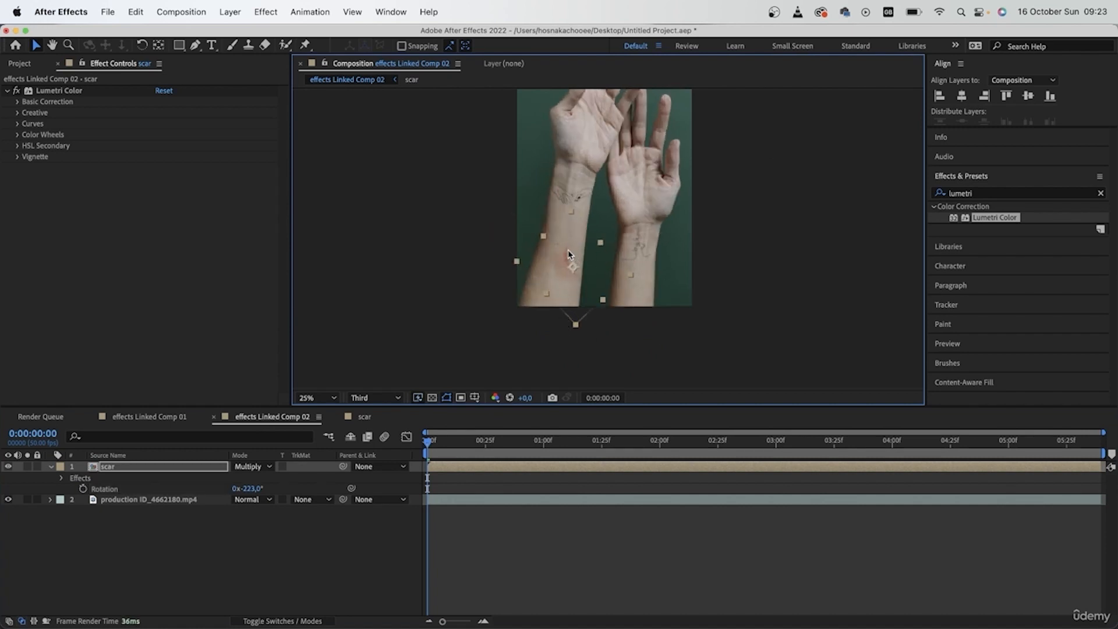
scroll(565, 273, up, 1)
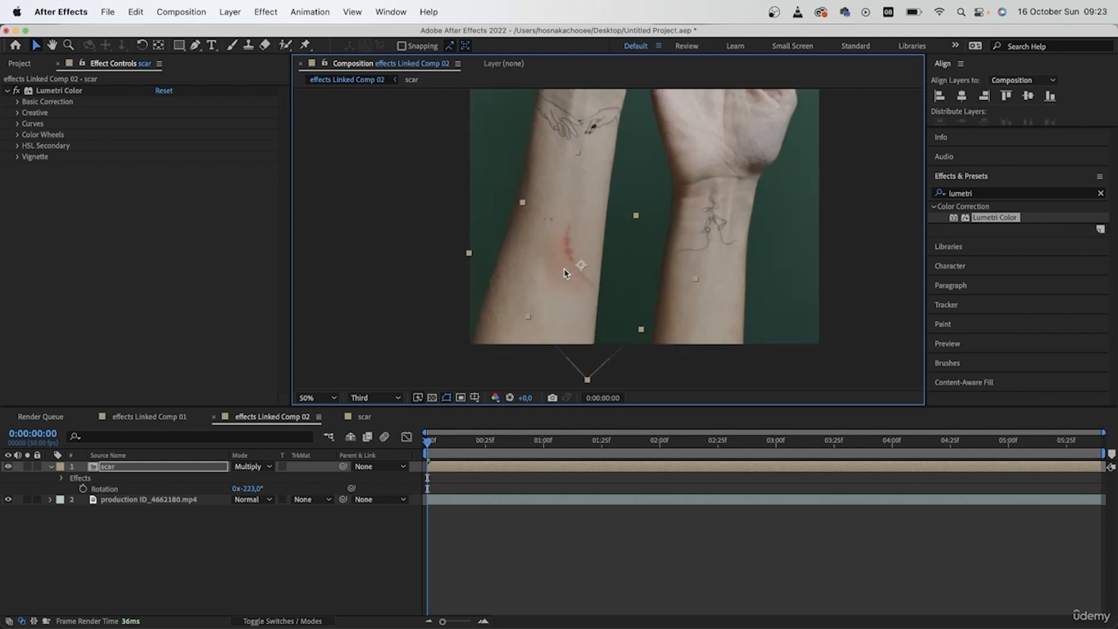
drag(579, 307, 565, 280)
drag(252, 489, 292, 481)
mouse_move(557, 269)
mouse_down()
mouse_move(544, 265)
mouse_move(556, 266)
mouse_move(573, 228)
mouse_move(695, 289)
mouse_move(543, 263)
mouse_up()
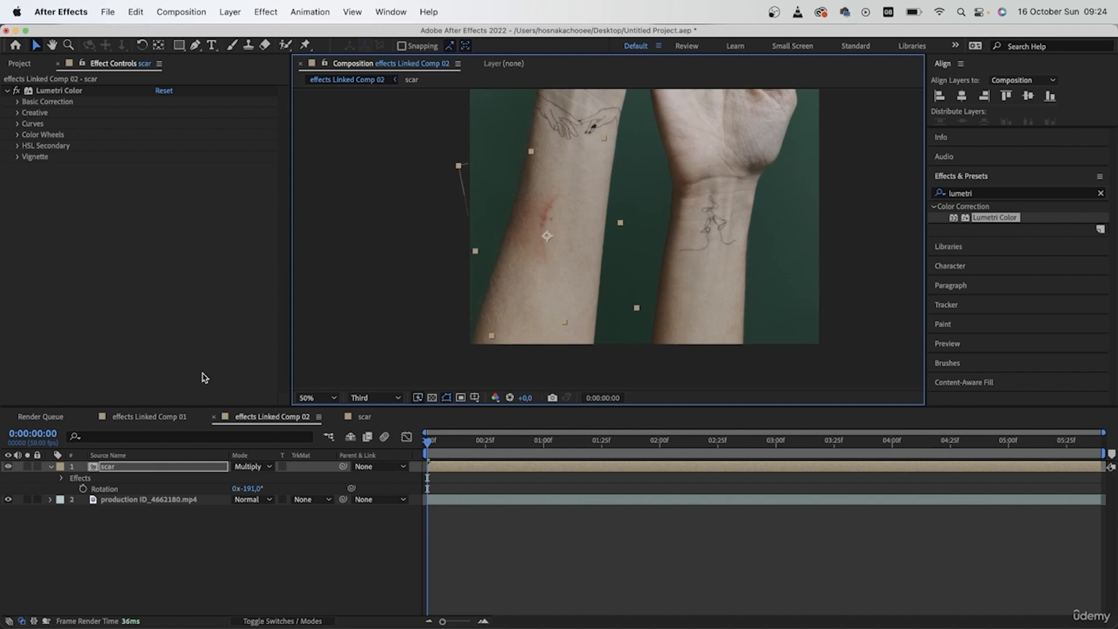
click(609, 539)
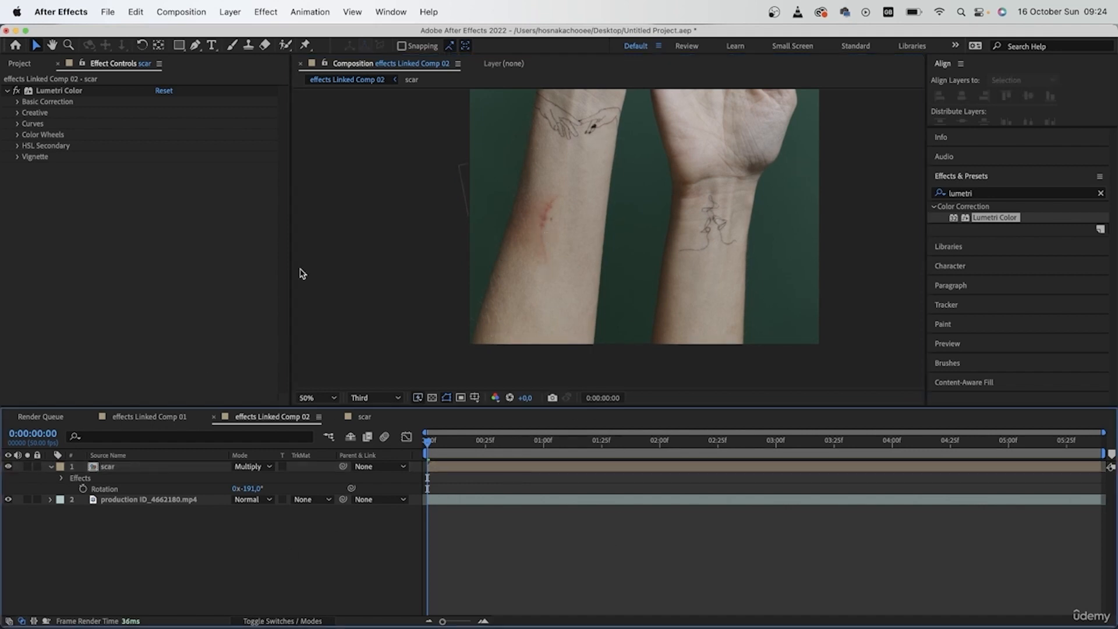
- Lower the scar's Lumetri Color creative vibrance to -64.1 to blend it with the skin
click(78, 94)
click(17, 101)
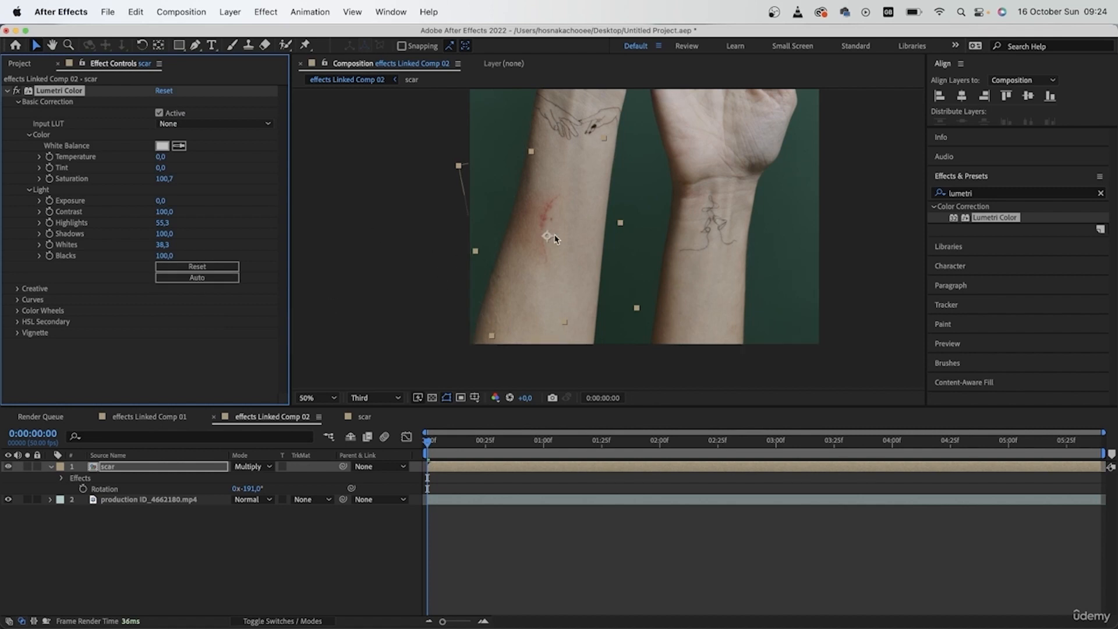
click(16, 288)
scroll(23, 297, down, 3)
drag(152, 283, 146, 282)
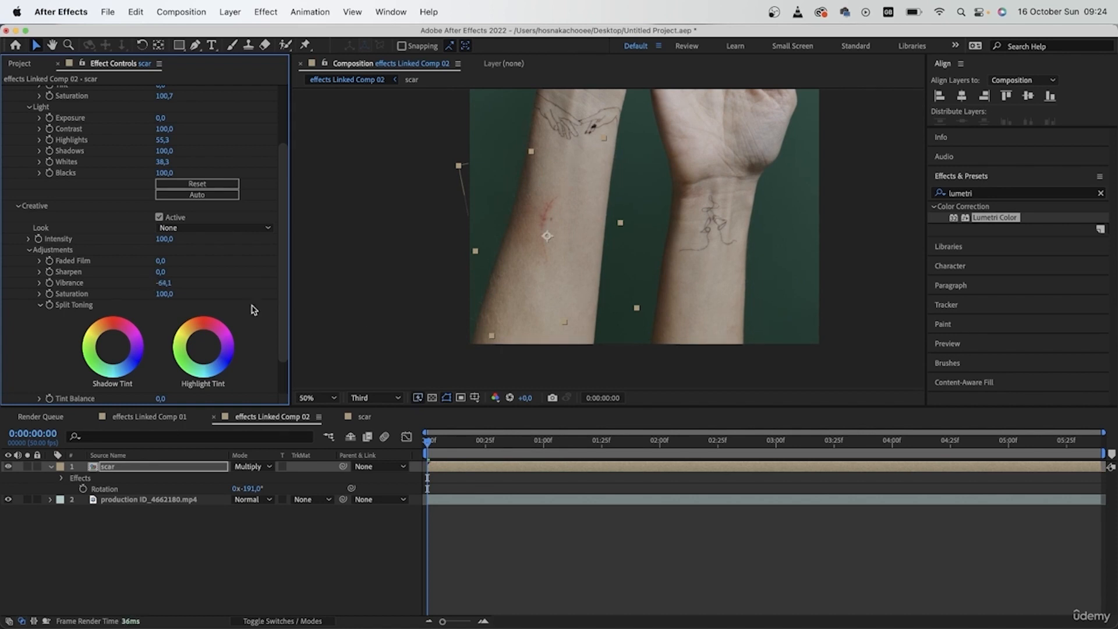
click(581, 554)
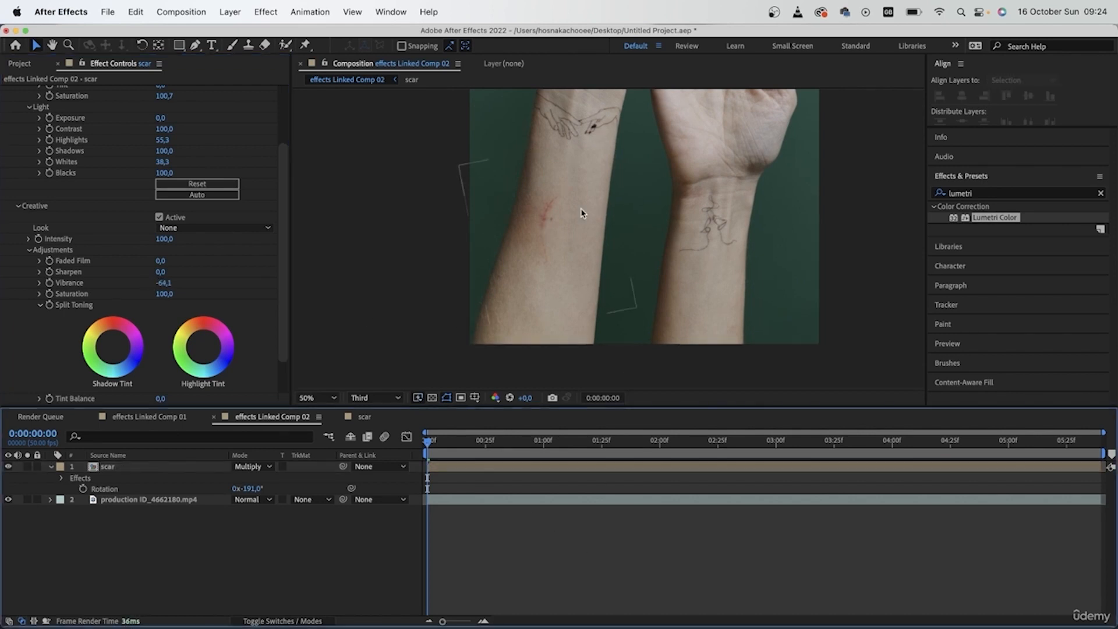
- Draw a closed eight-point mask around the visible scar on the scar layer with the Pen tool
click(162, 468)
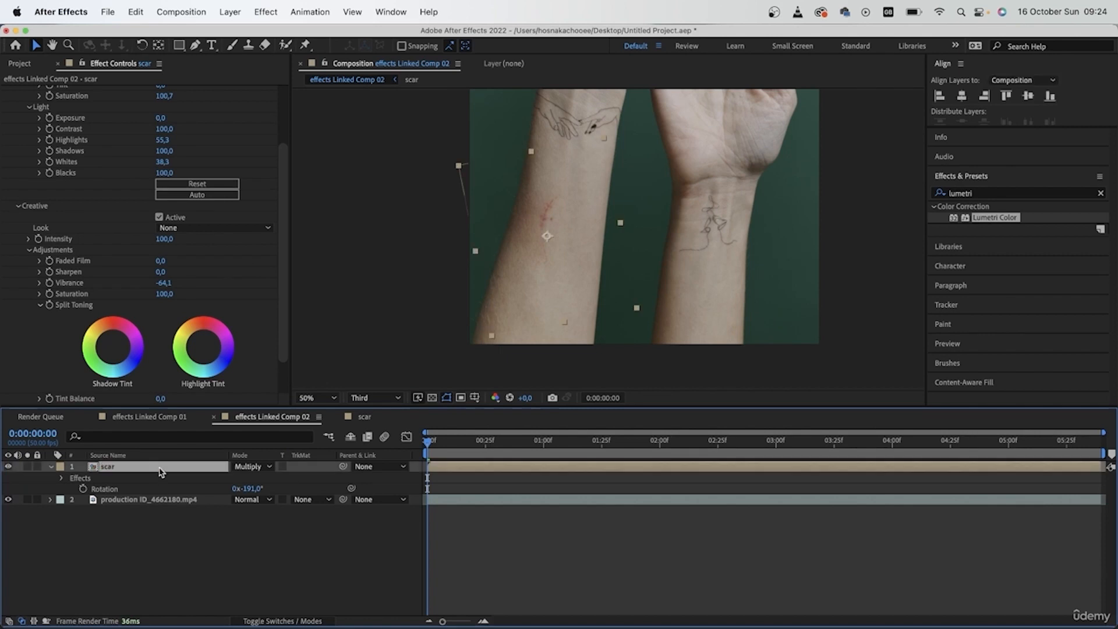
click(195, 45)
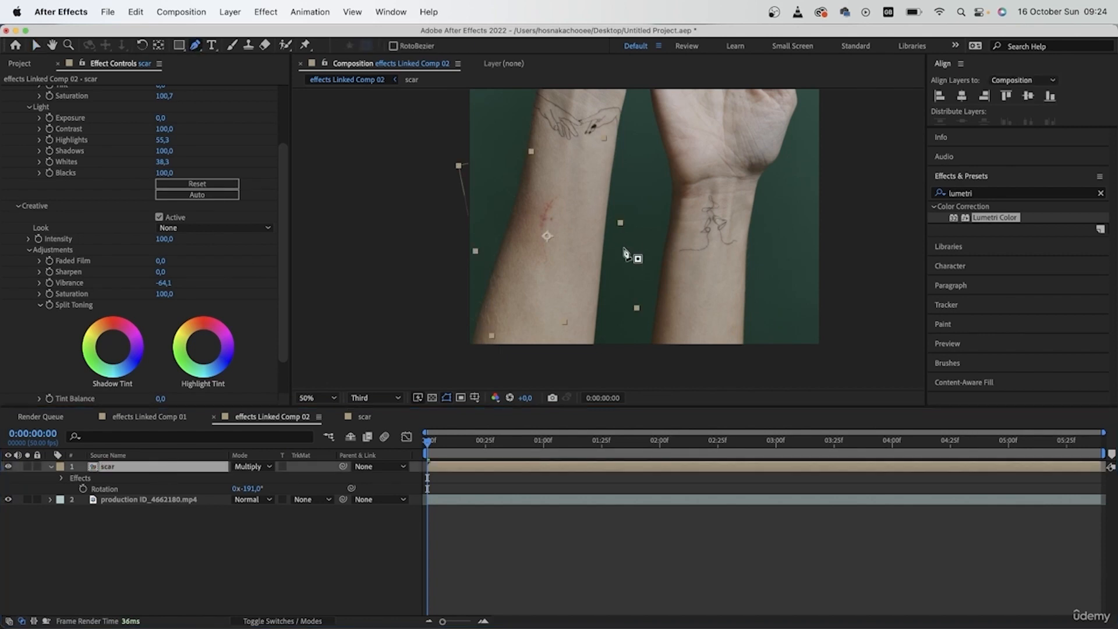
click(537, 256)
click(530, 227)
click(533, 195)
click(549, 184)
click(568, 184)
click(569, 214)
click(560, 238)
click(553, 265)
click(538, 258)
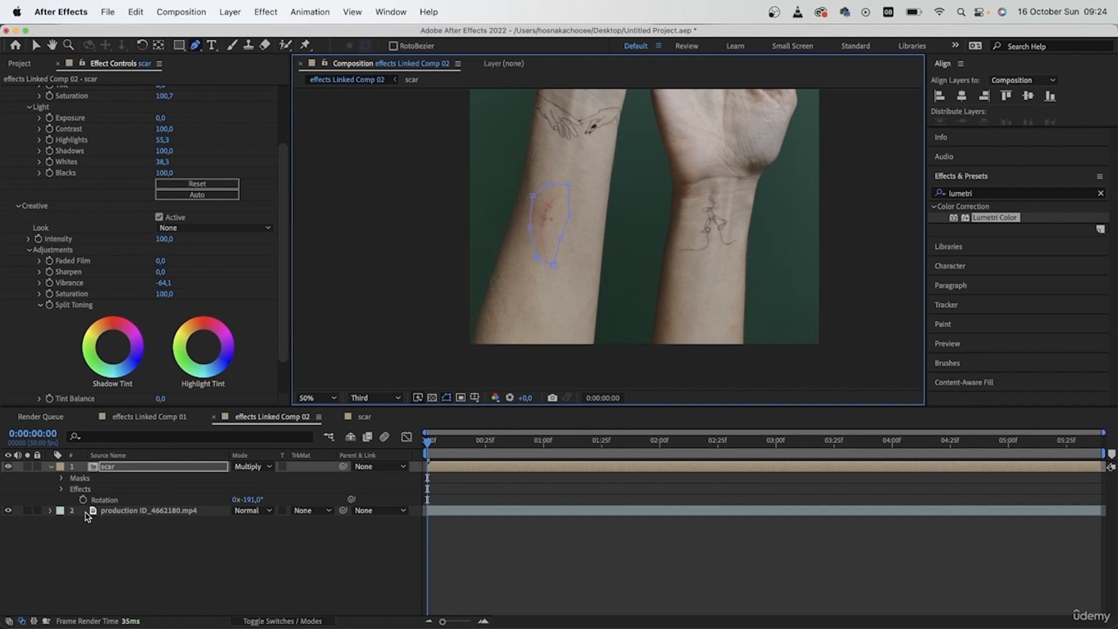
- Feather the scar's mask by 32 pixels and set its Lumetri Color vibrance to -52.1
click(62, 479)
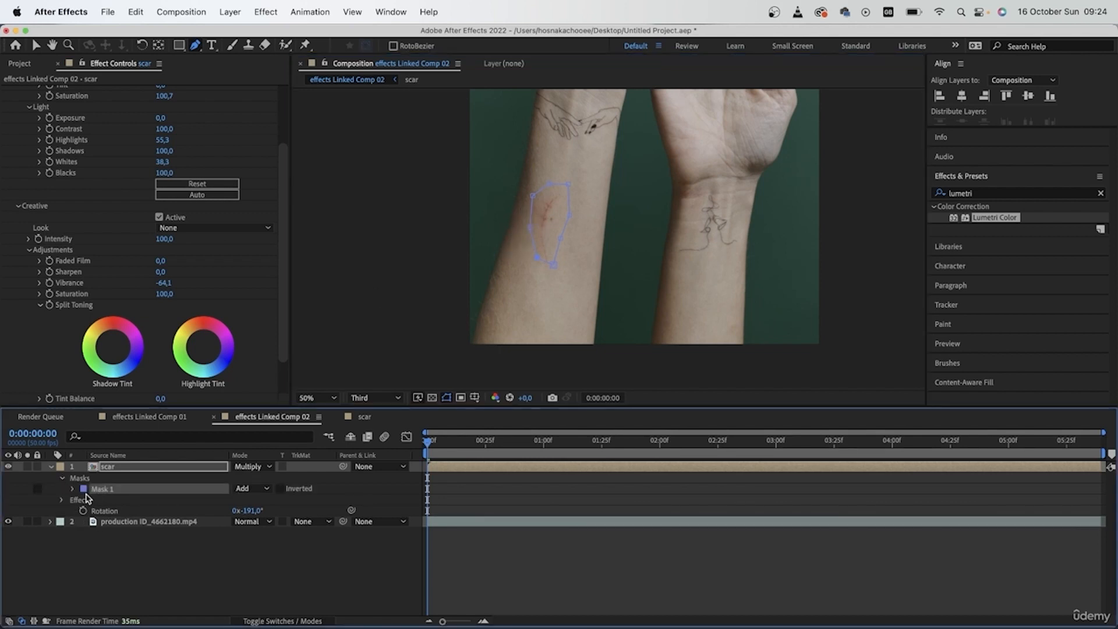
click(73, 489)
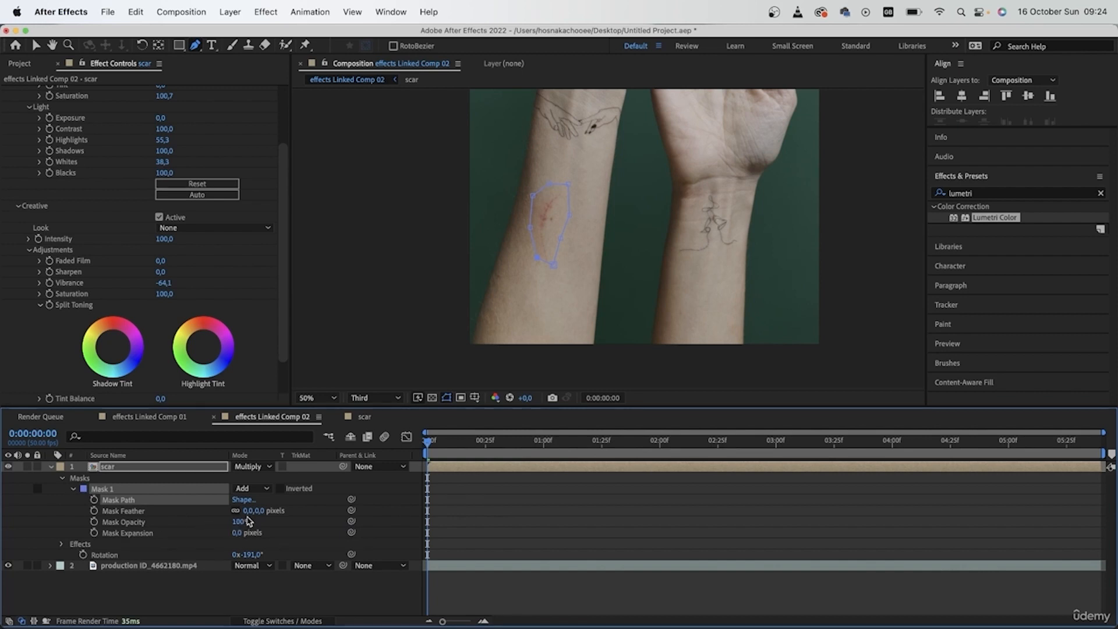
drag(248, 511, 273, 514)
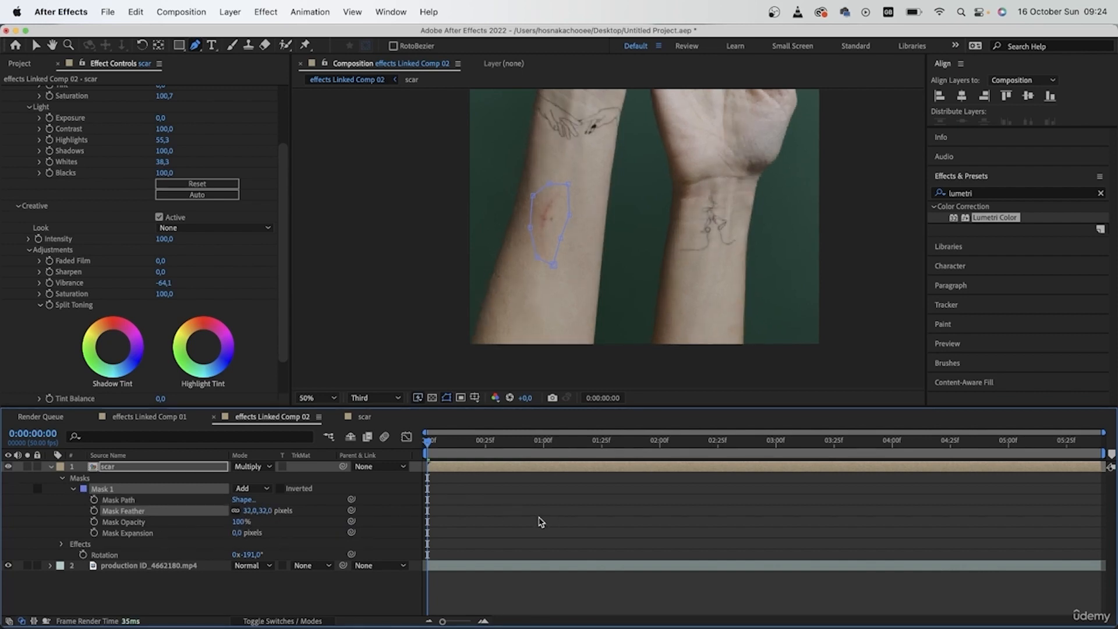
drag(165, 284, 168, 283)
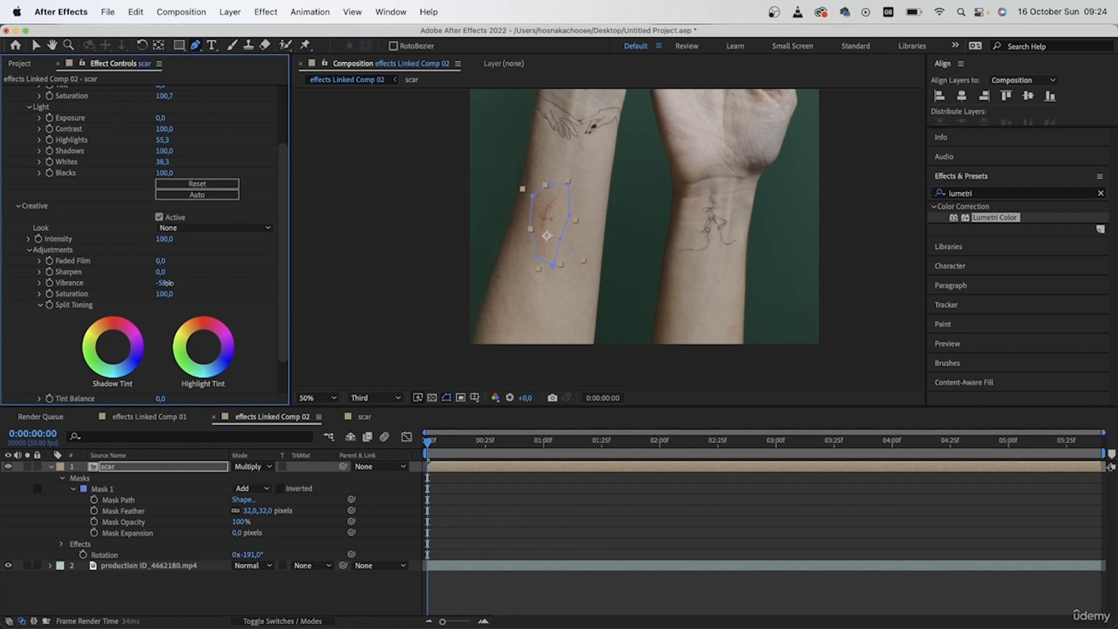
click(525, 502)
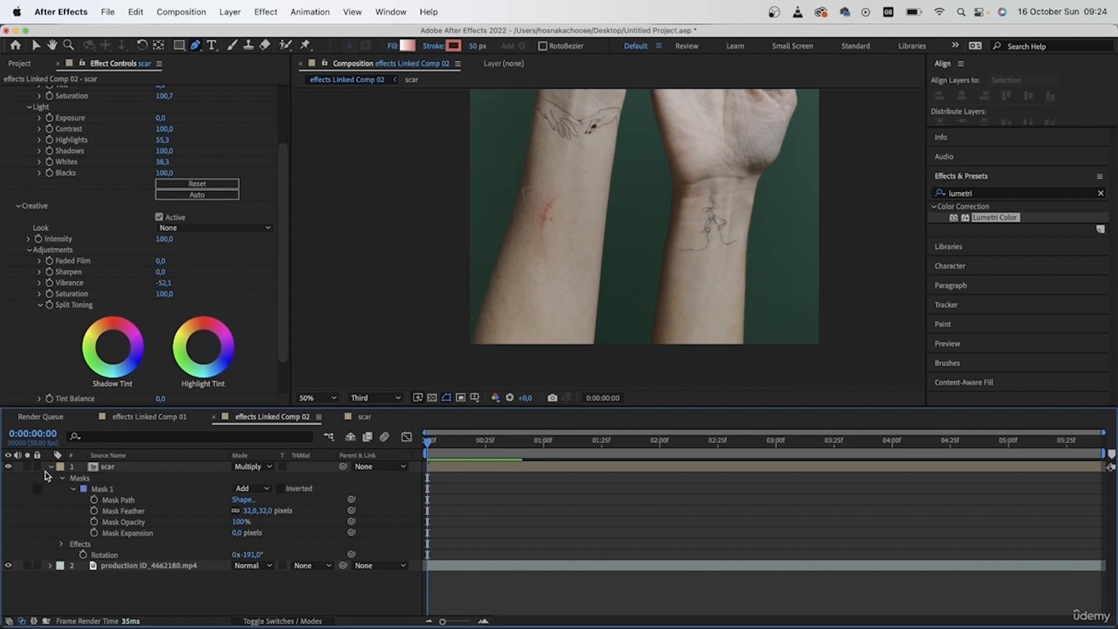
click(50, 466)
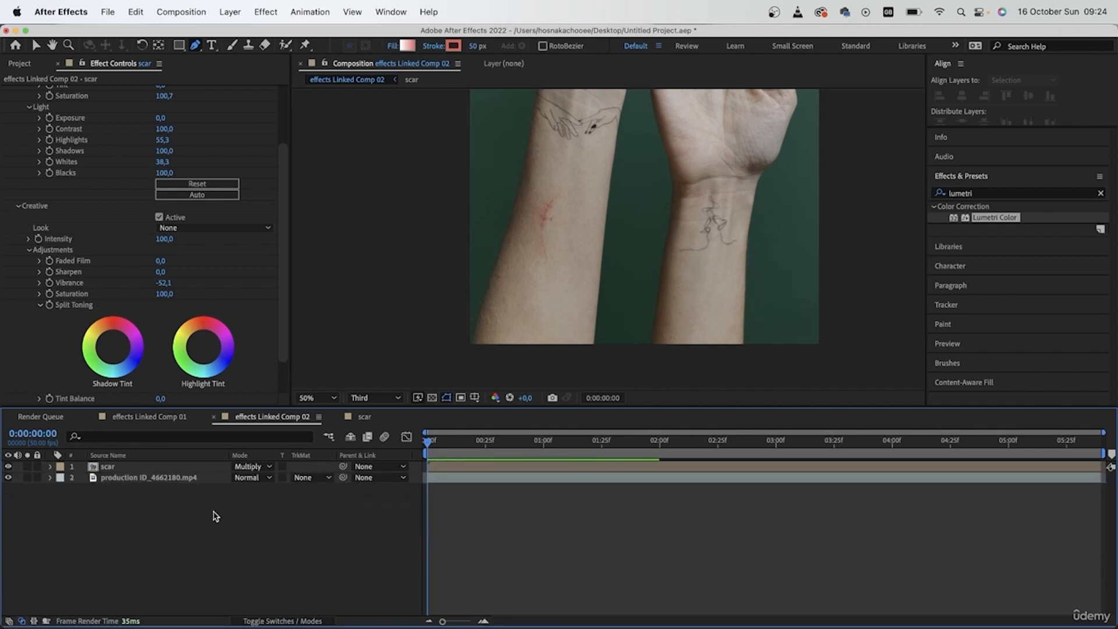
- Add a null object to the composition and rename it "tracking data"
click(1100, 193)
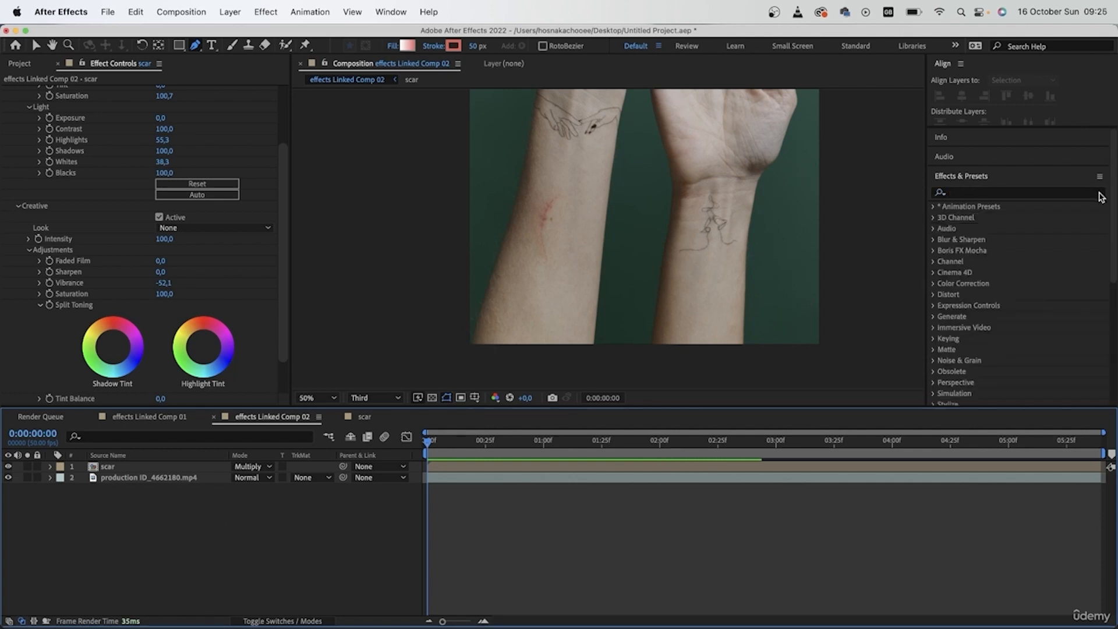
right_click(303, 512)
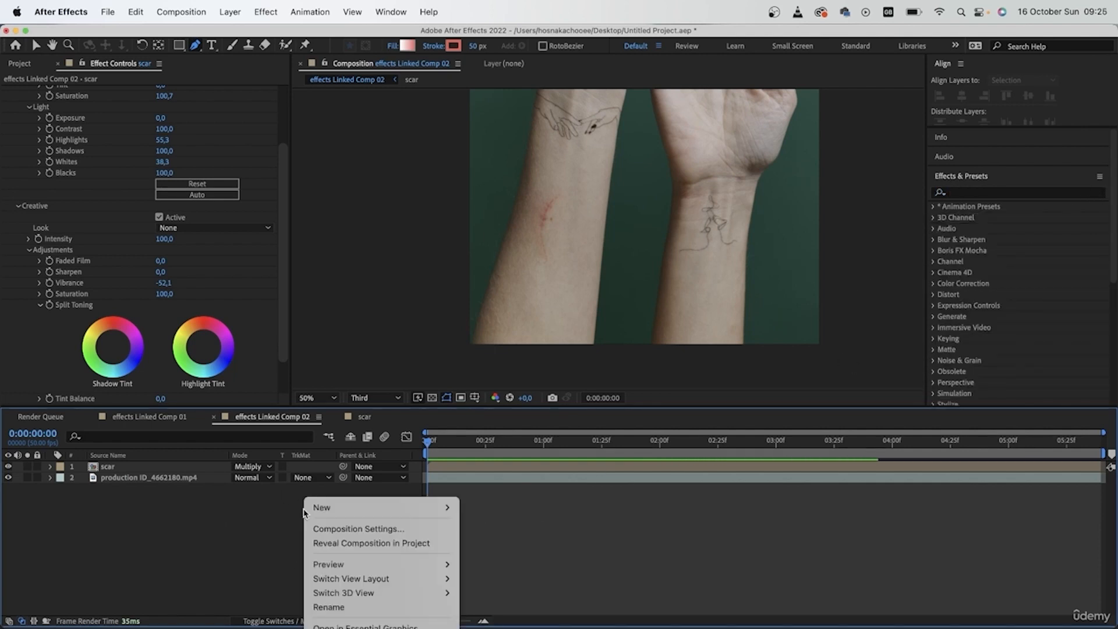
mouse_move(451, 509)
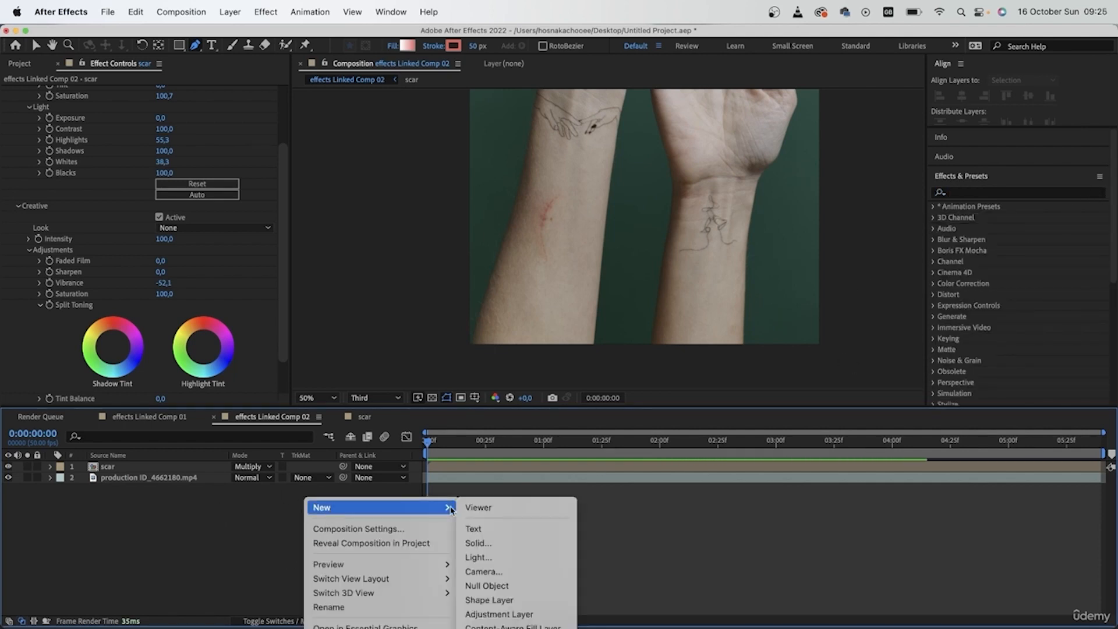
click(548, 585)
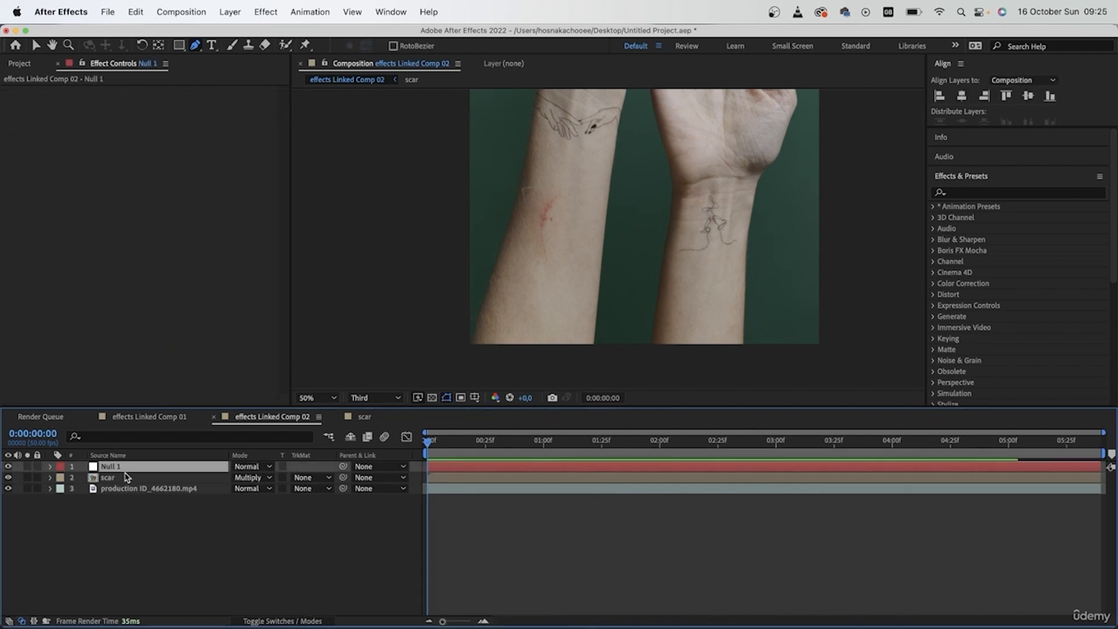
key(Return)
text(tracking data)
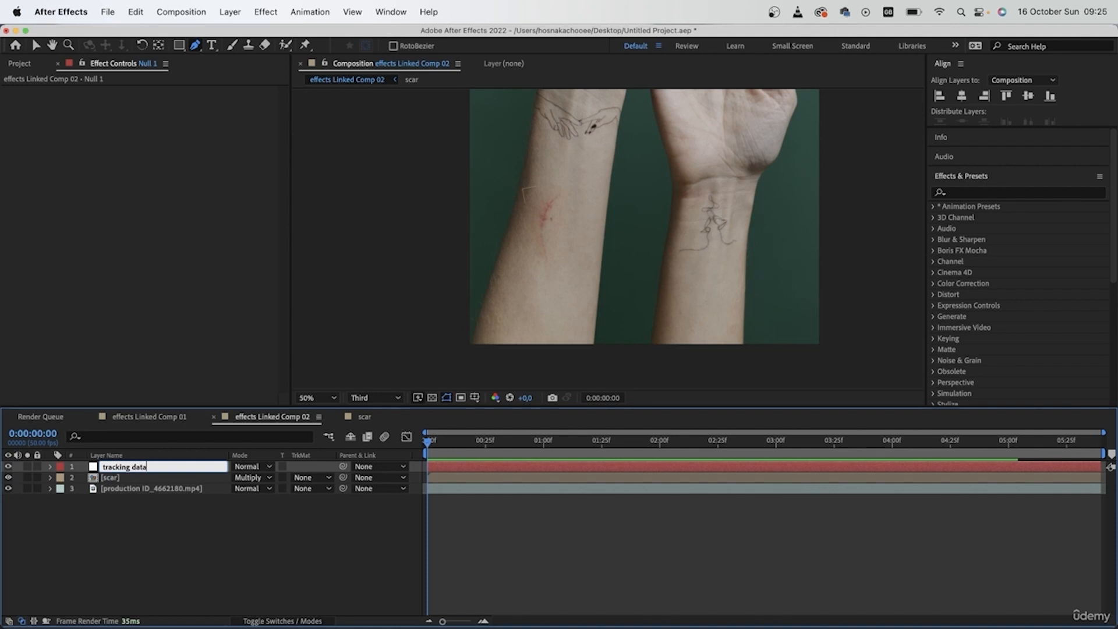
key(Return)
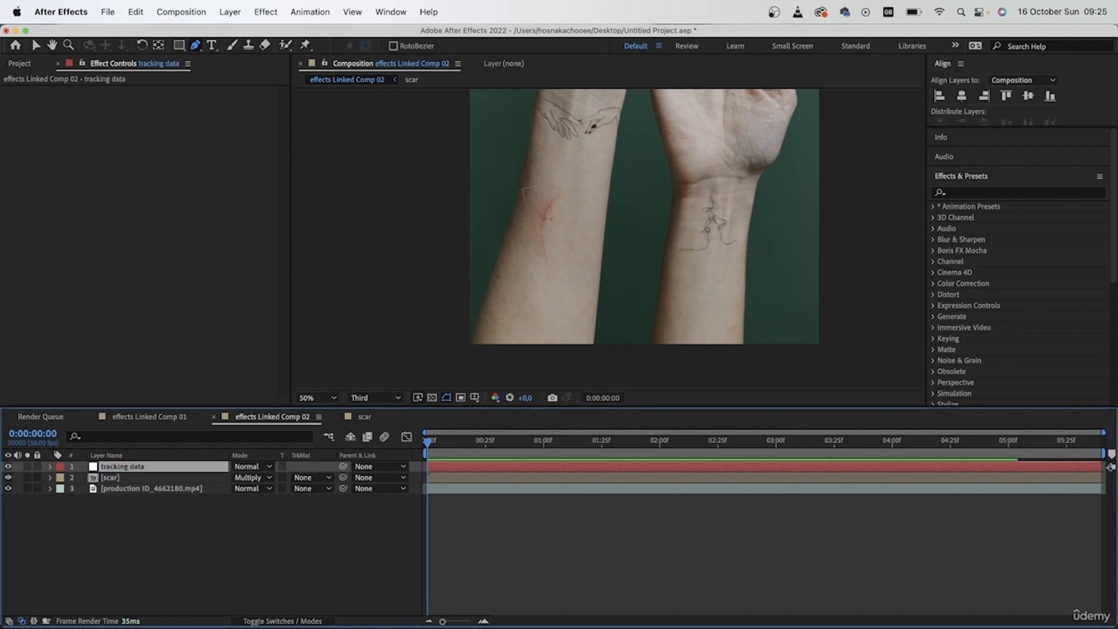
- Open the Tracker and start Track Motion on the production ID_4662180.mp4 footage layer
click(155, 490)
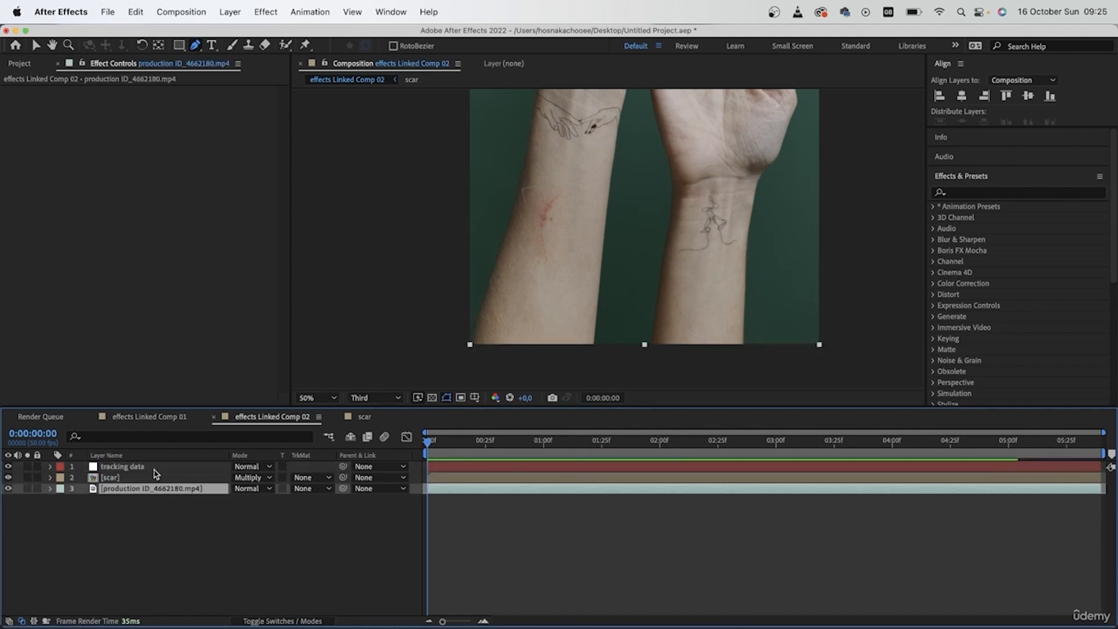
click(1013, 182)
click(983, 253)
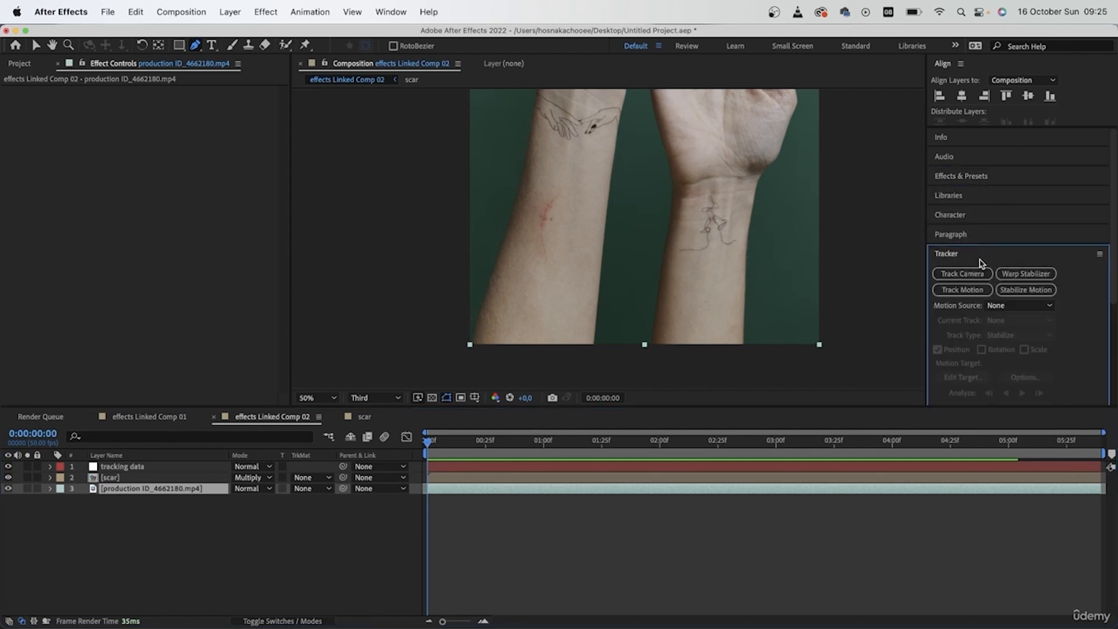
click(391, 12)
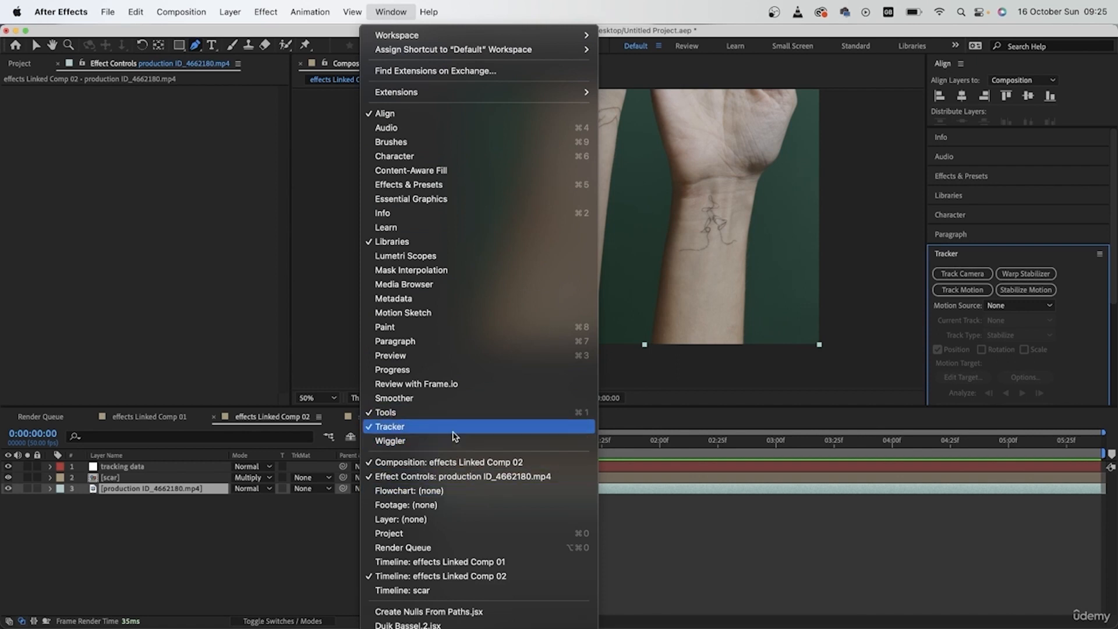
click(1086, 329)
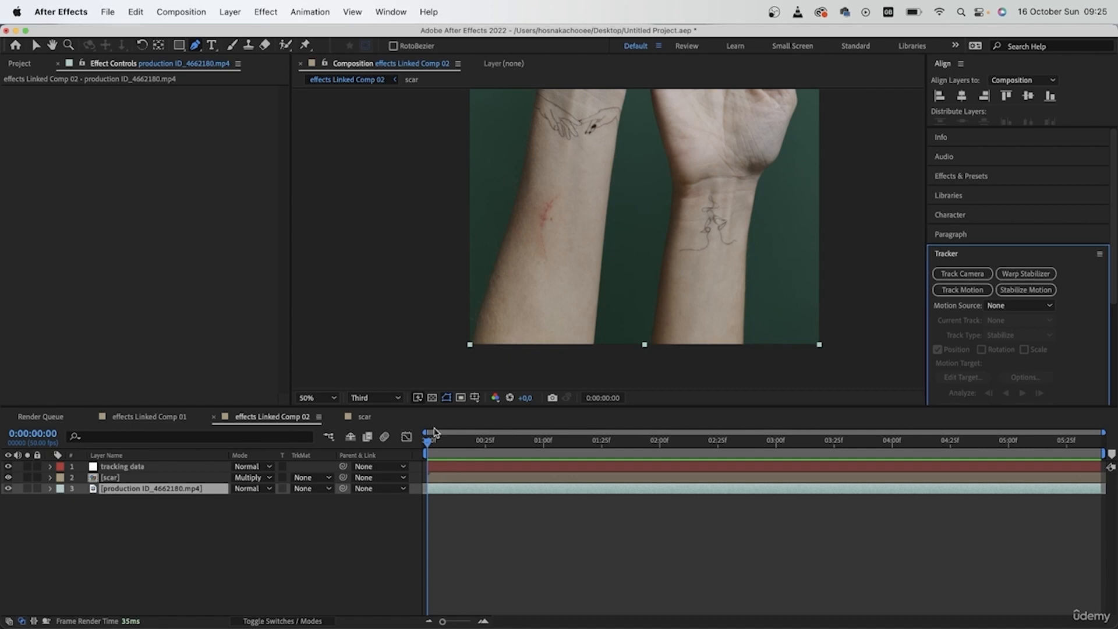
click(964, 289)
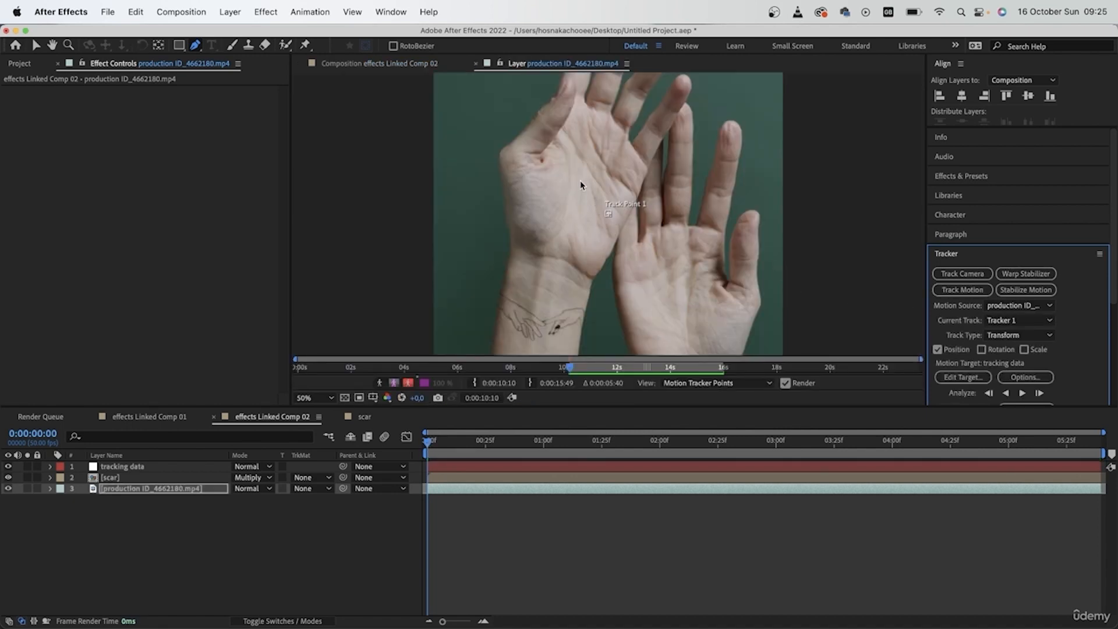
- Place Track Point 1 over the small moles on the left forearm and enlarge its feature and search regions
drag(581, 181, 647, 280)
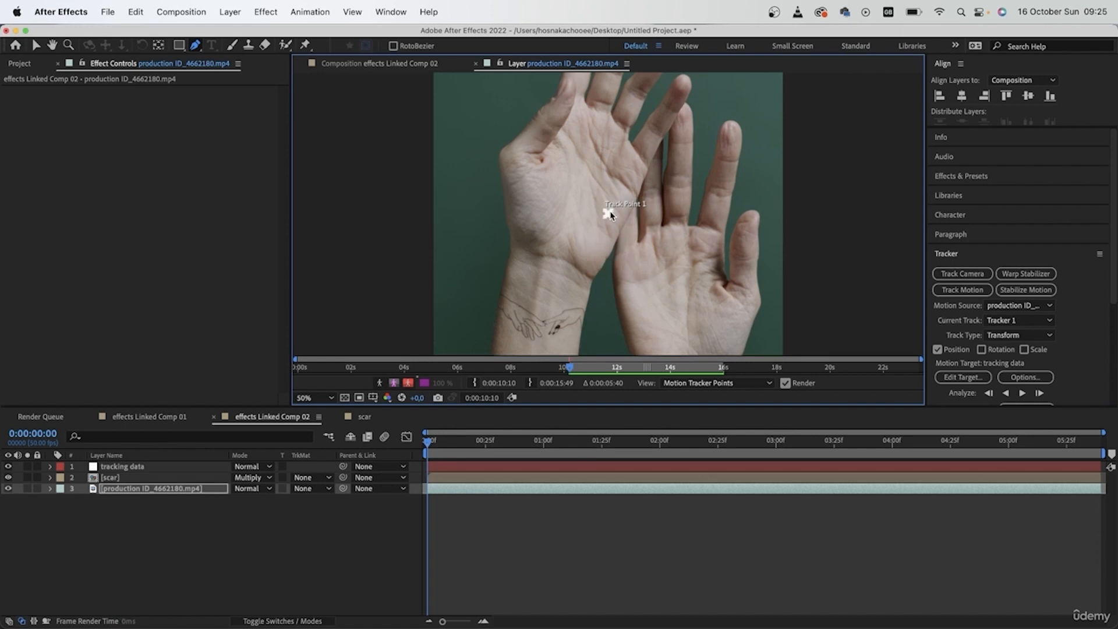
drag(606, 211, 520, 237)
drag(555, 324, 519, 244)
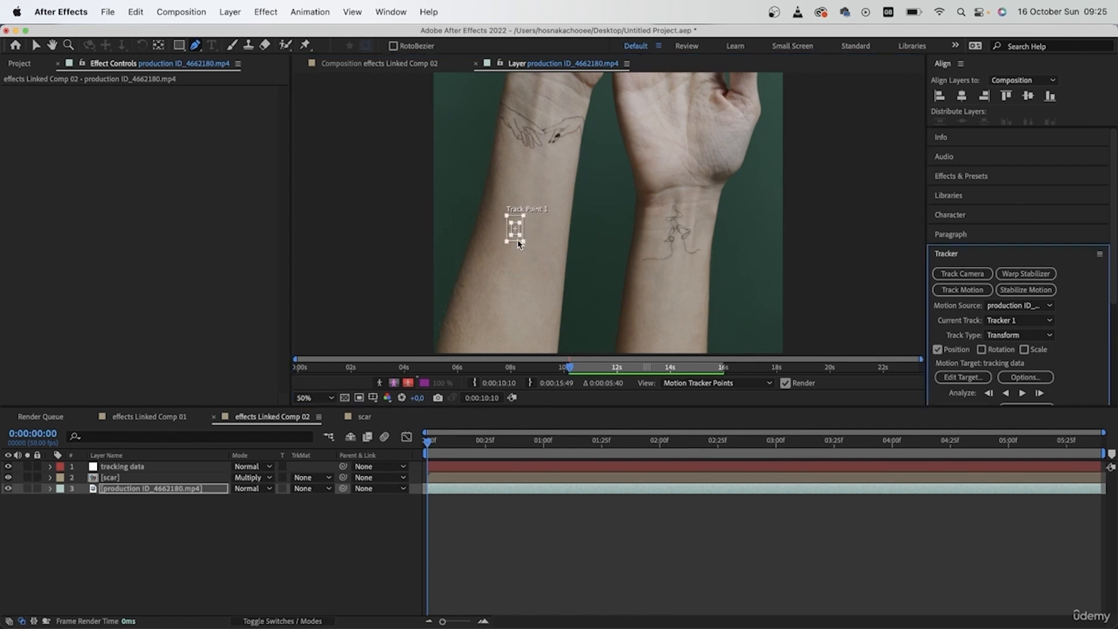
- Shrink Track Point 1's feature and search regions to fit closely around the darker mole on the left forearm
scroll(514, 228, up, 5)
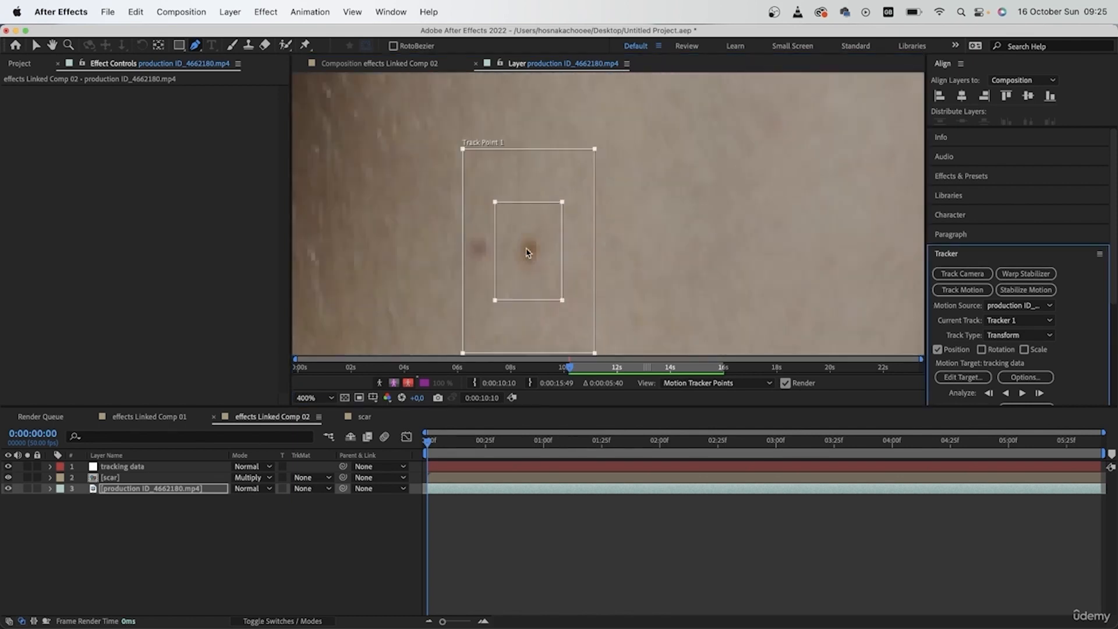
drag(496, 201, 508, 229)
click(461, 147)
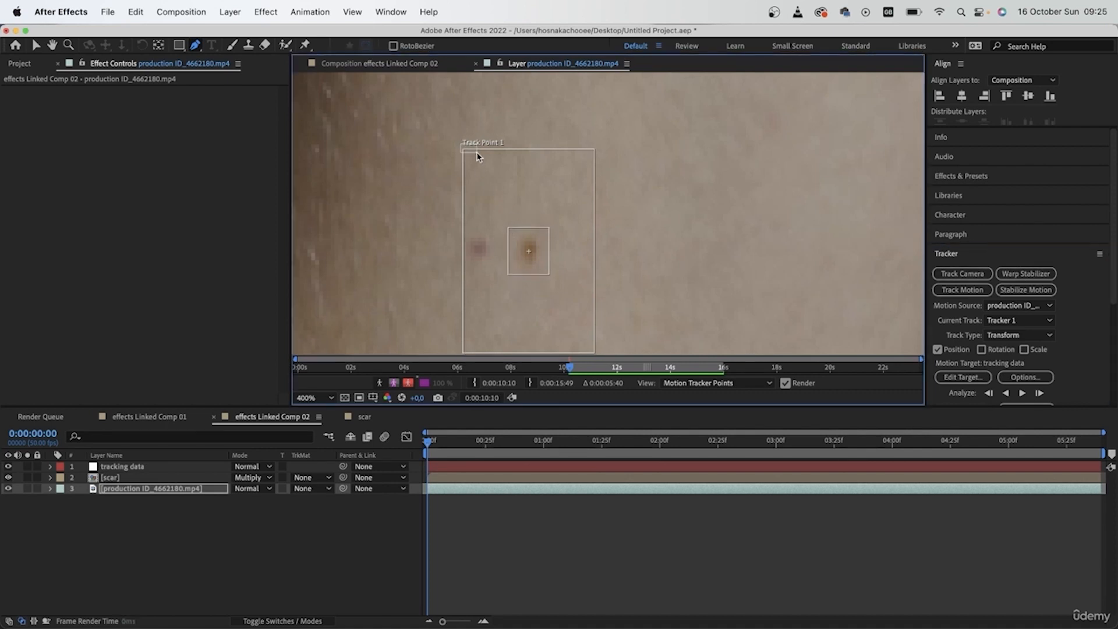
drag(465, 151, 493, 212)
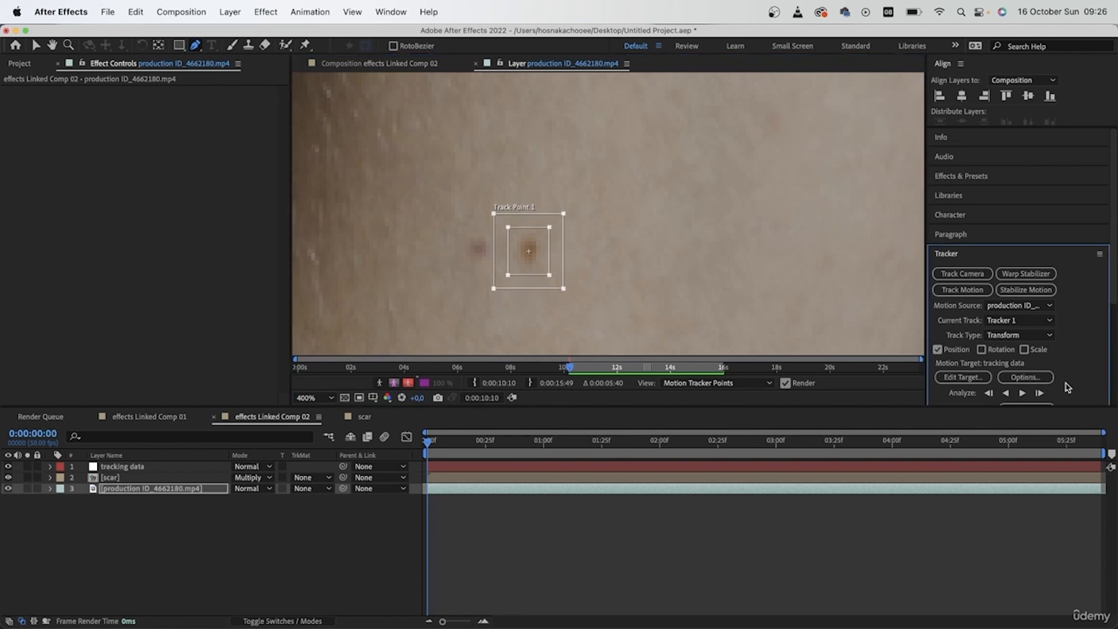
- Set the tracking data layer as motion target, analyze the footage forward, and review the track along the timeline
click(963, 377)
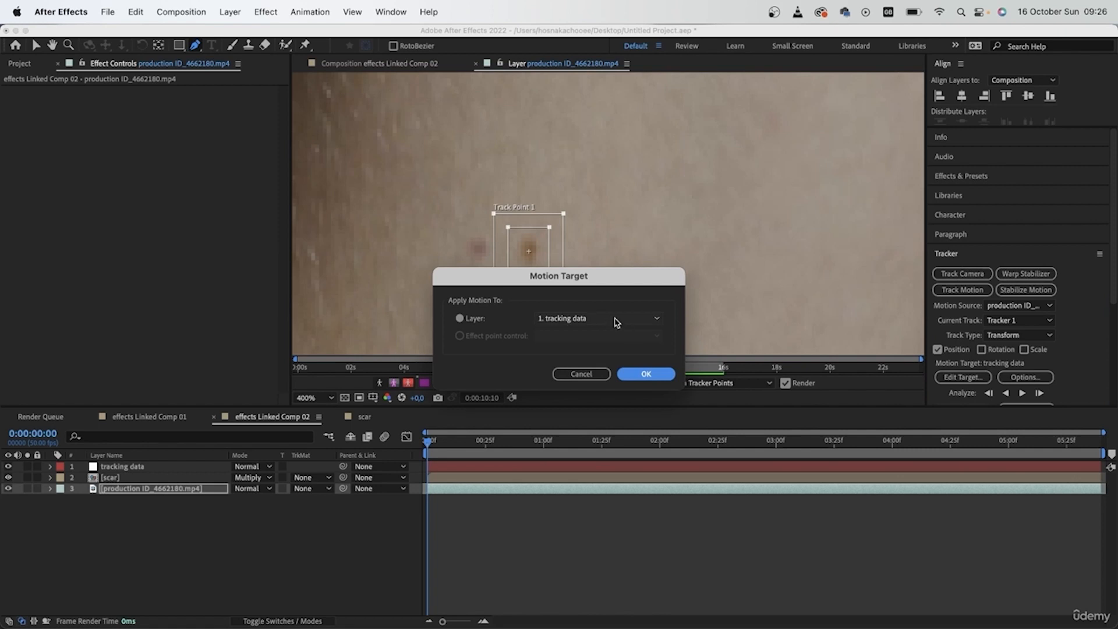
click(646, 376)
scroll(1070, 383, down, 5)
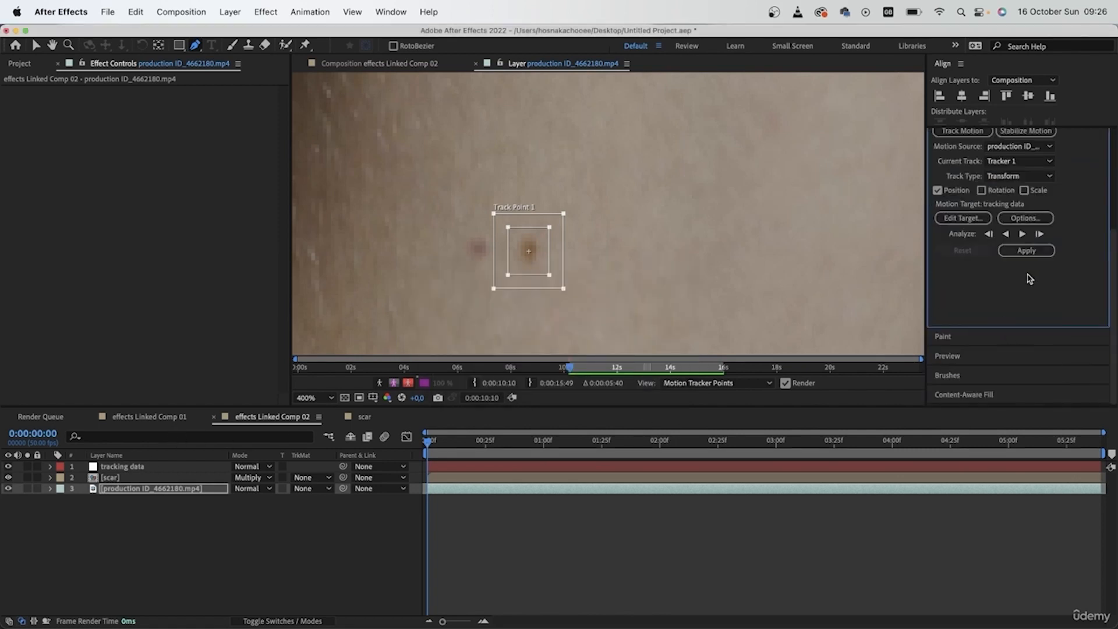
click(1023, 234)
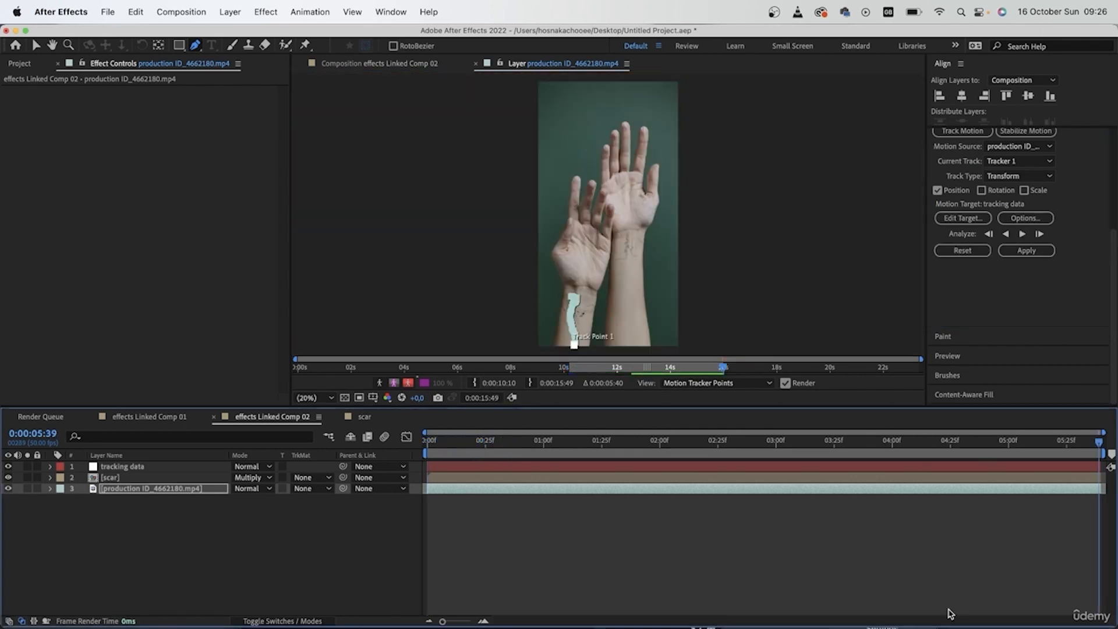
drag(1098, 447, 706, 463)
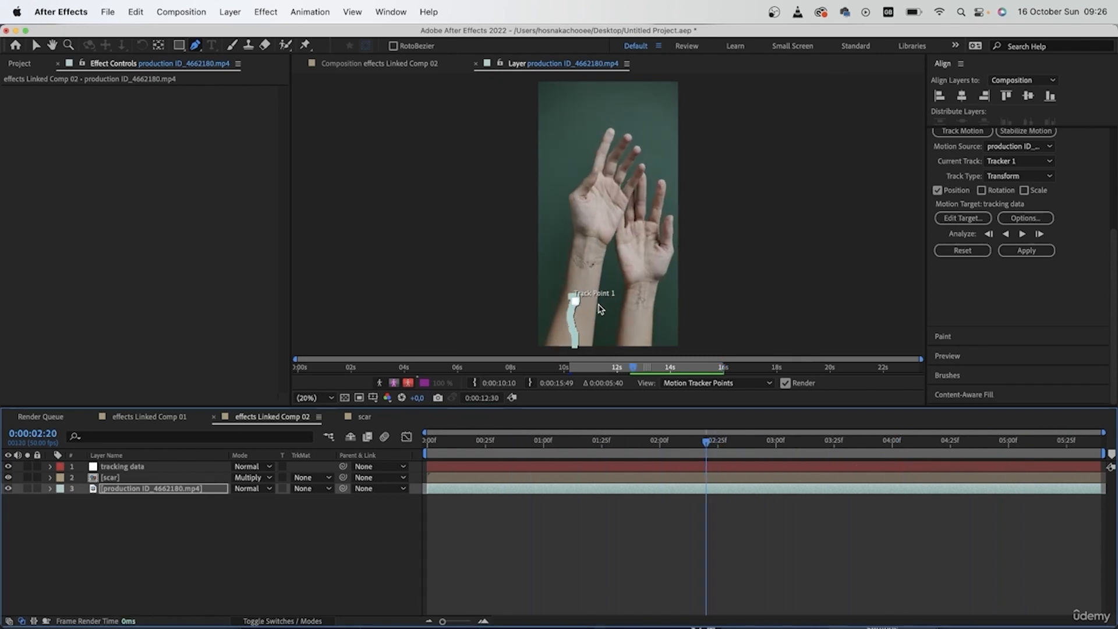
drag(719, 444, 425, 449)
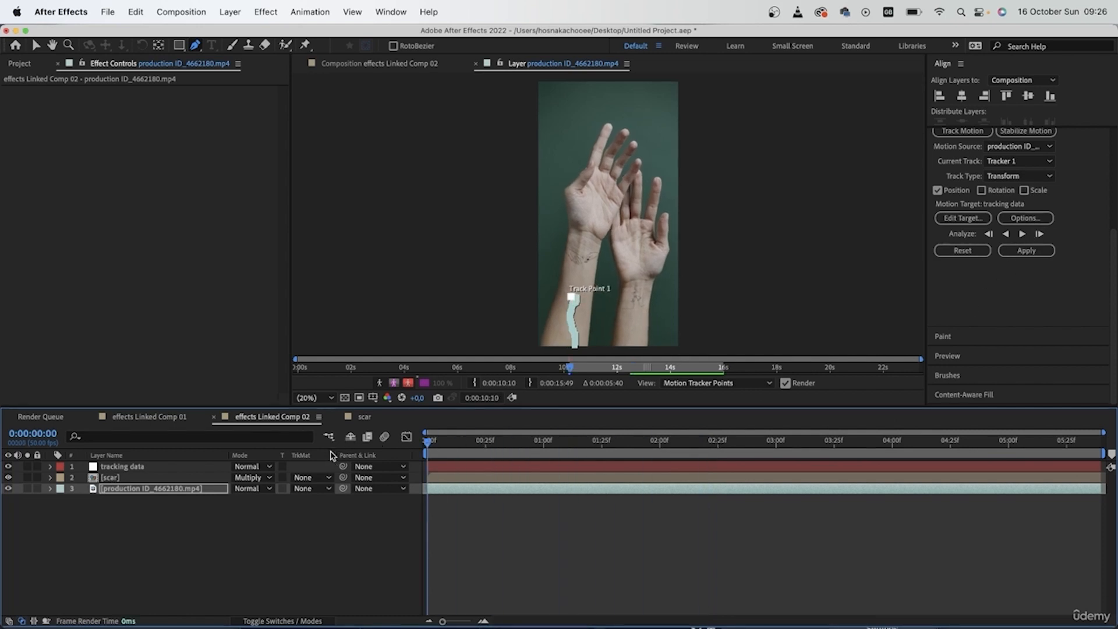
- Apply the tracked motion to the tracking data null and collapse the footage layer's tracker properties
click(1036, 254)
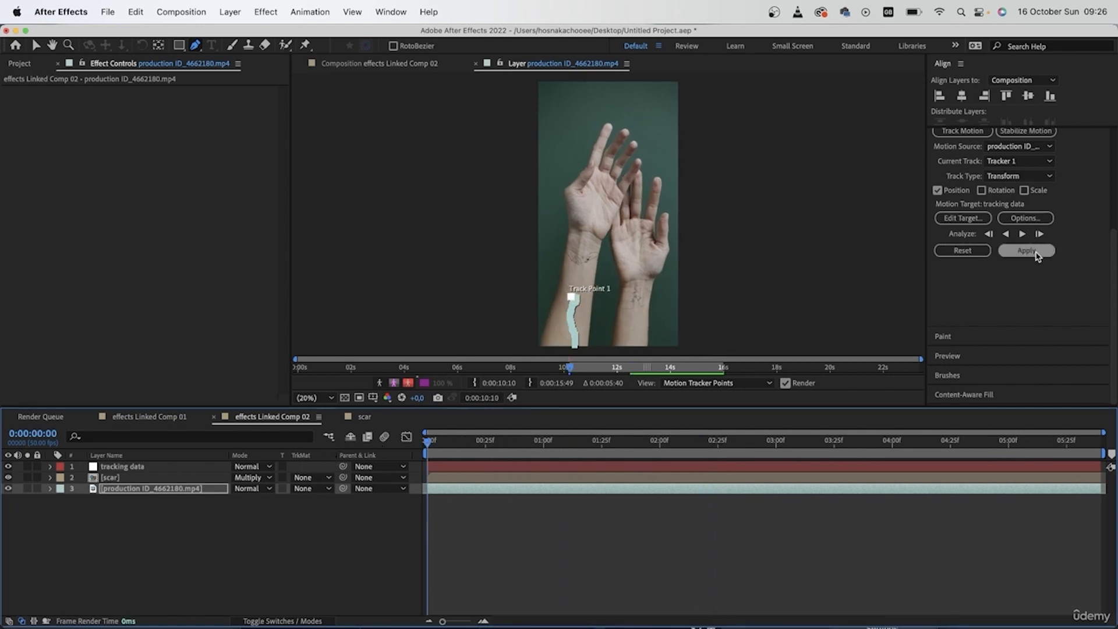
click(606, 351)
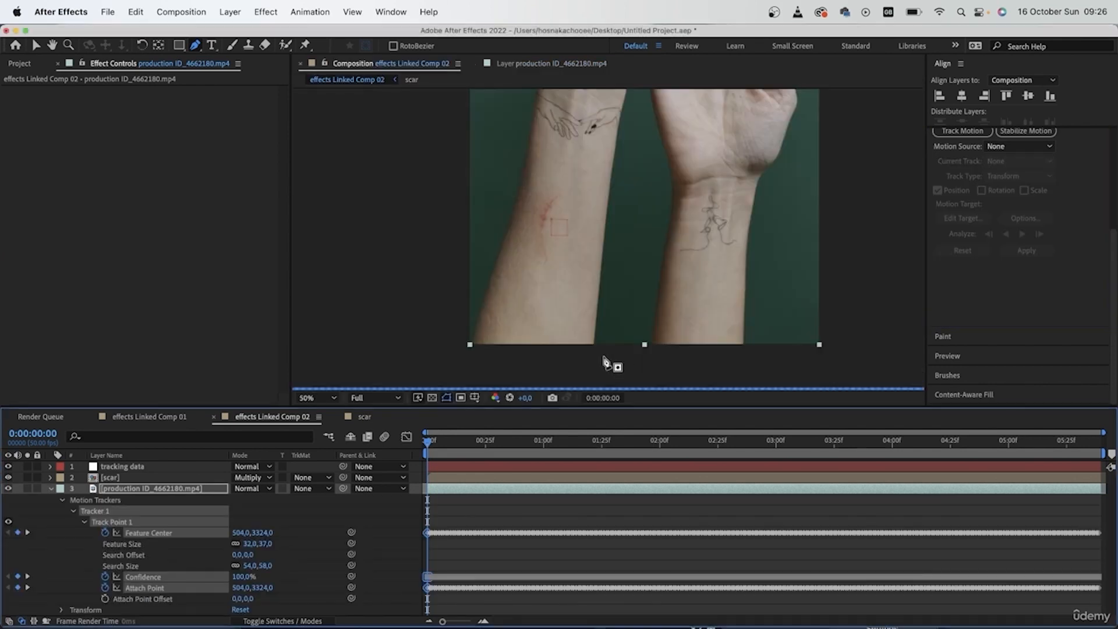
click(49, 489)
click(51, 467)
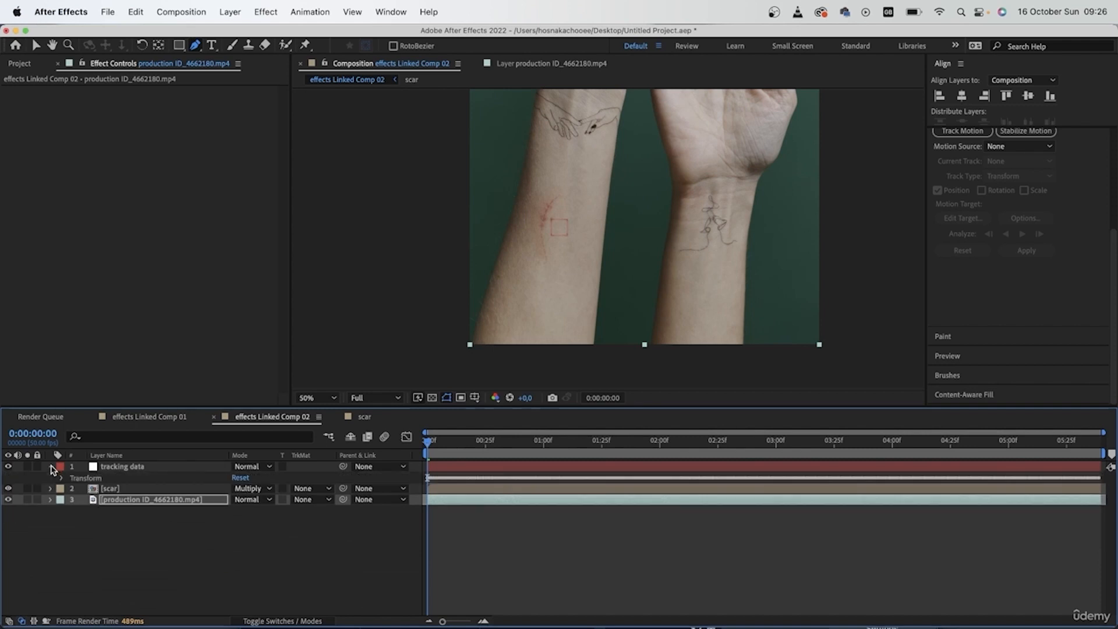
click(50, 467)
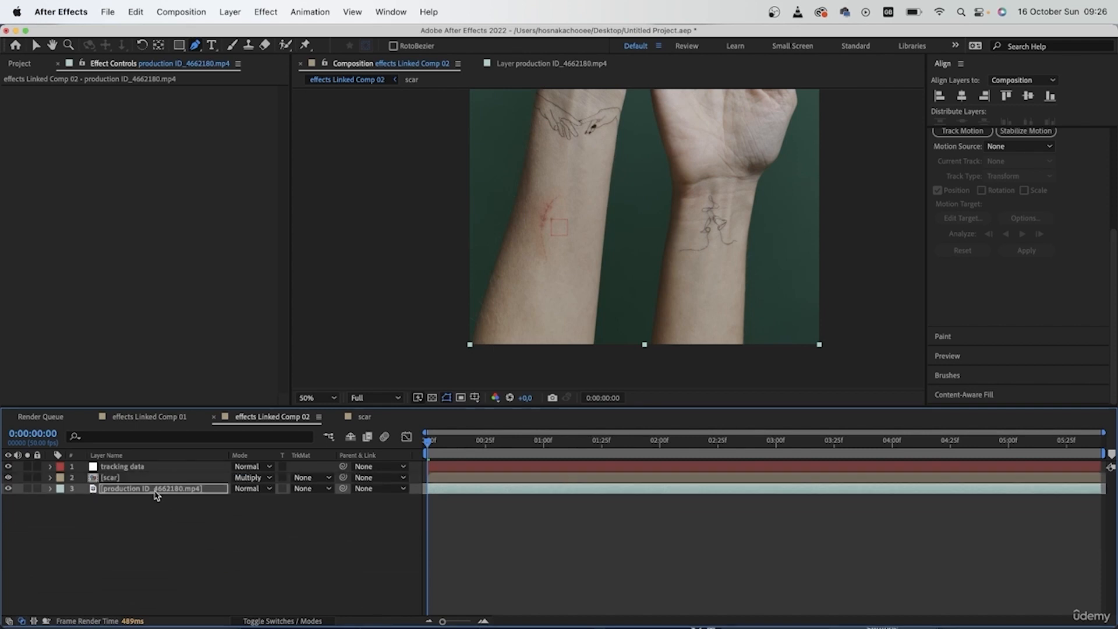
- Parent the scar layer to the tracking data null, check its movement along the timeline, and save the project
click(158, 478)
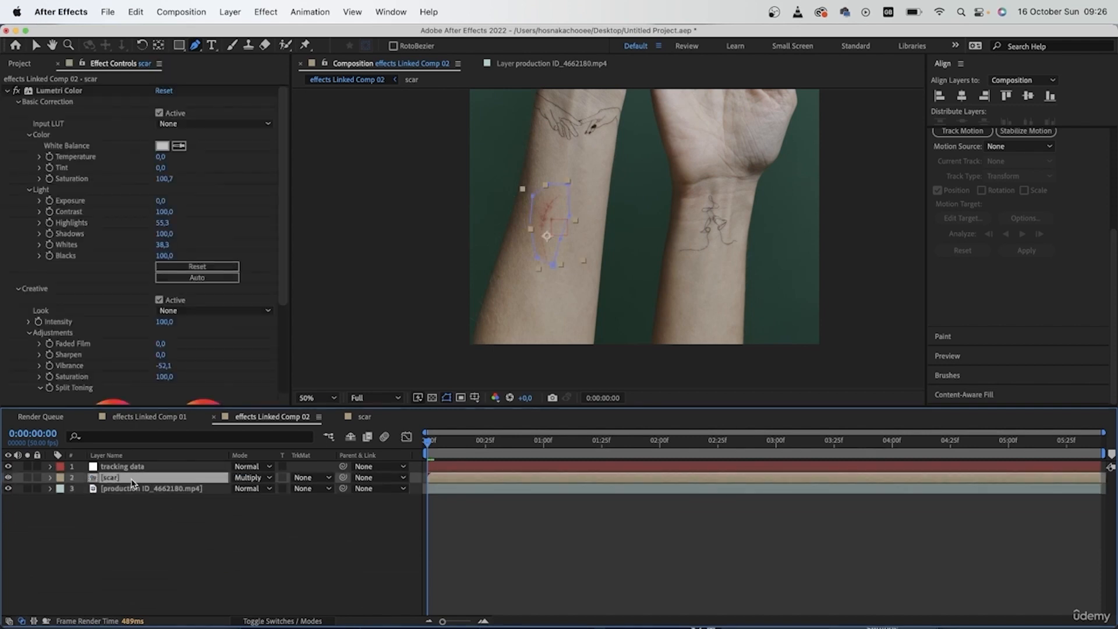
drag(343, 478, 146, 467)
drag(428, 441, 824, 470)
click(878, 531)
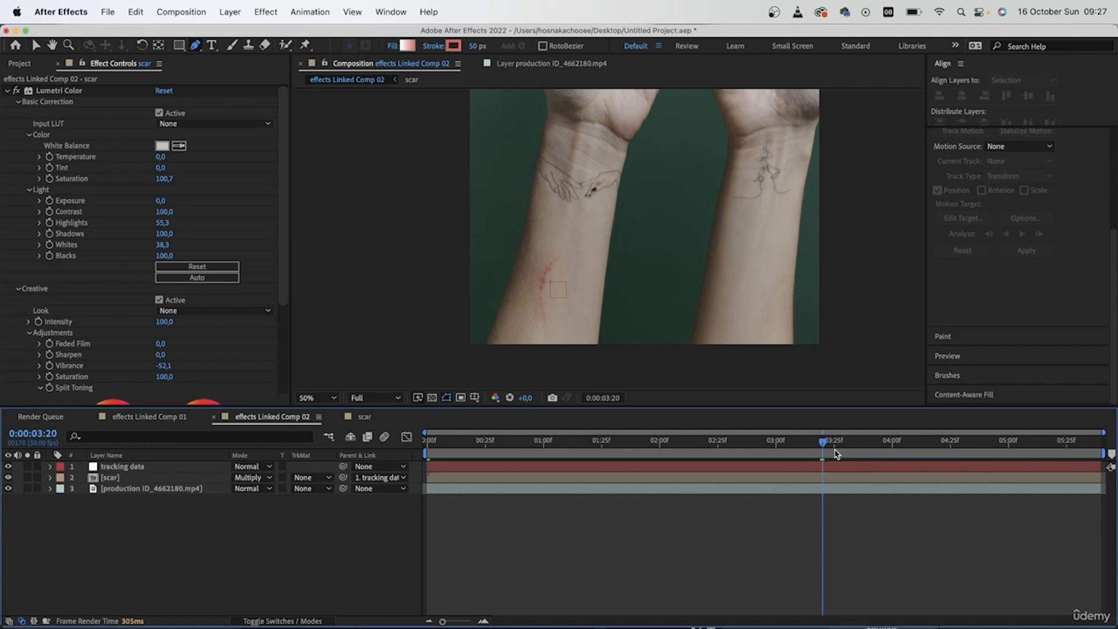
key(Home)
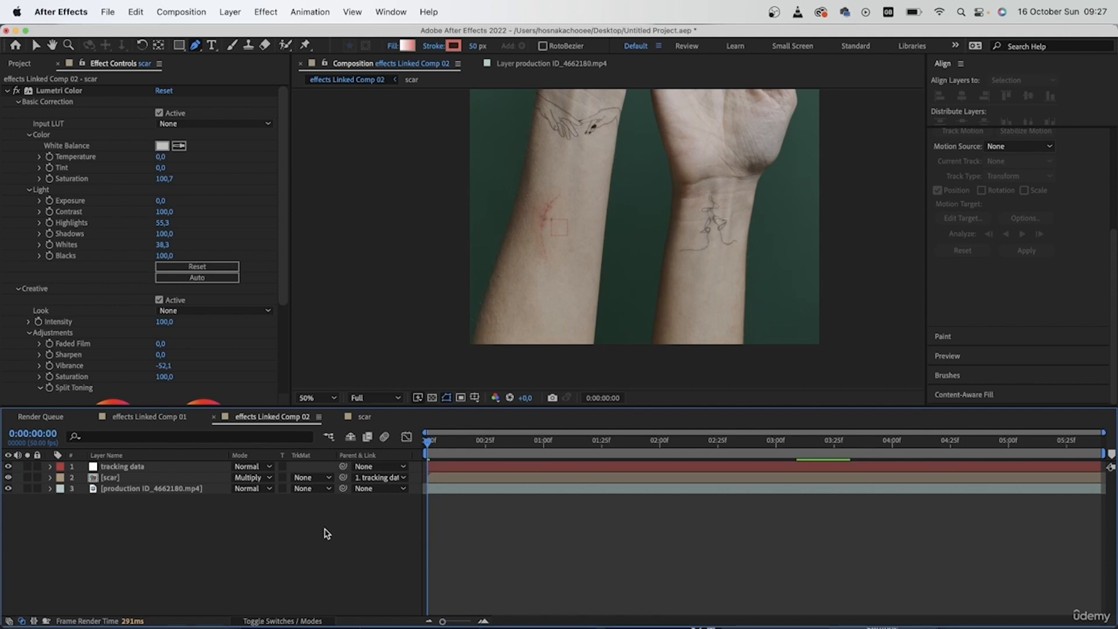
key(super+s)
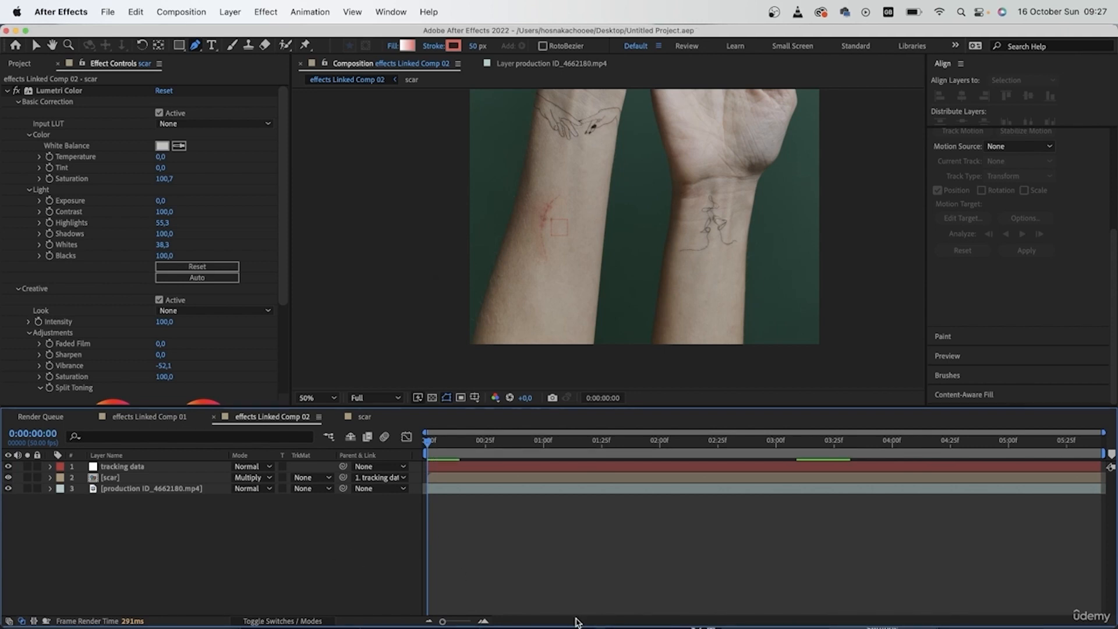
- Switch to Premiere Pro, fit the whole frame in the Program monitor, and render the sequence's video preview
key(super+Tab)
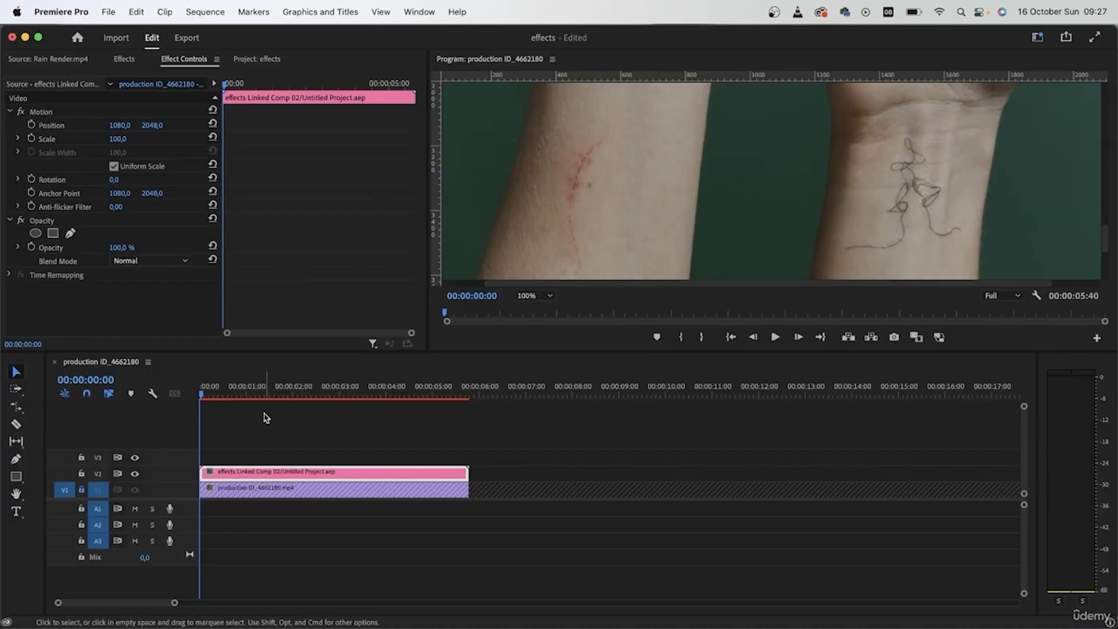
click(527, 295)
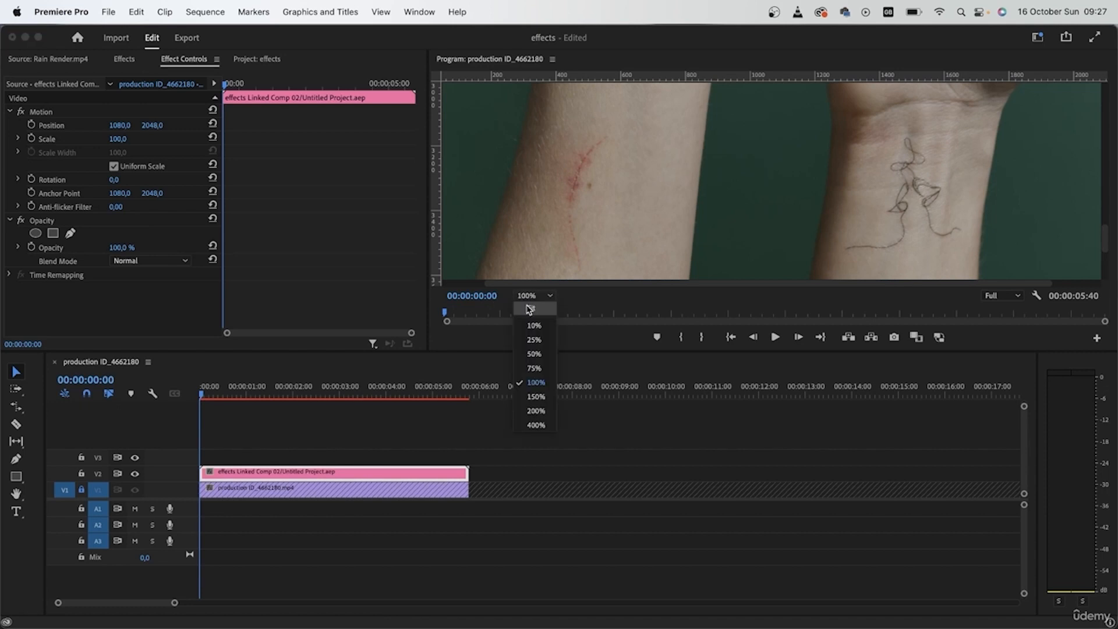
click(530, 309)
click(223, 14)
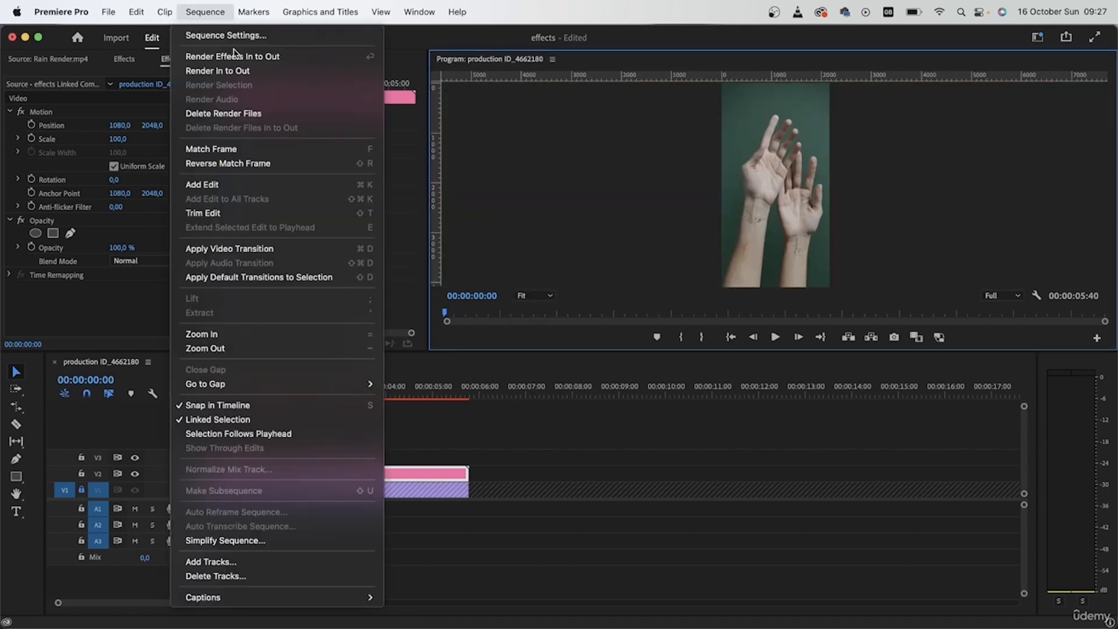
click(703, 399)
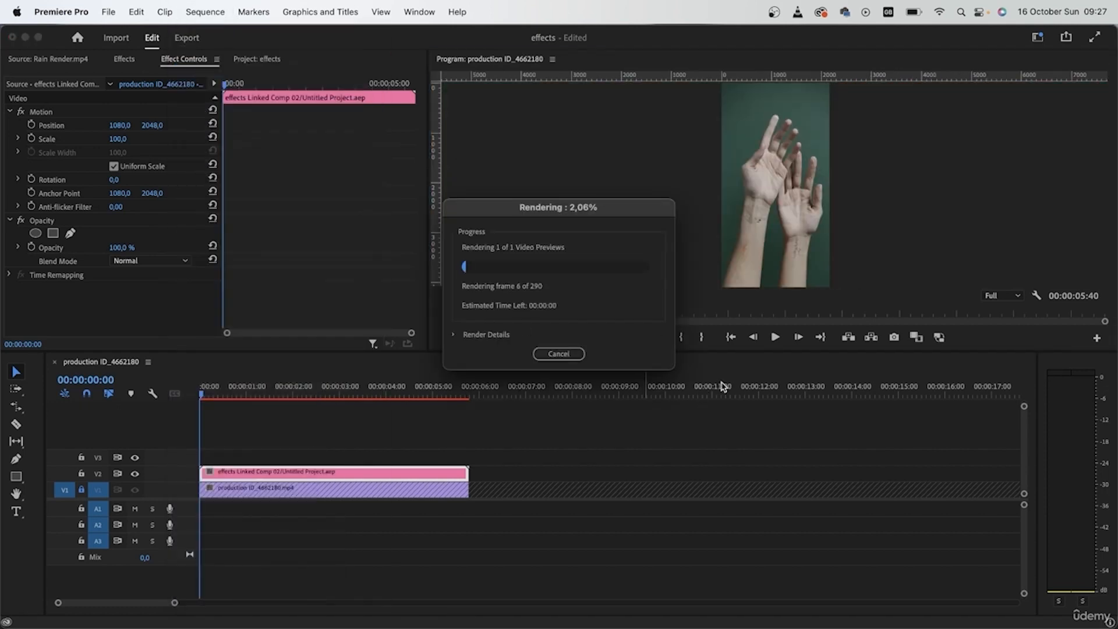